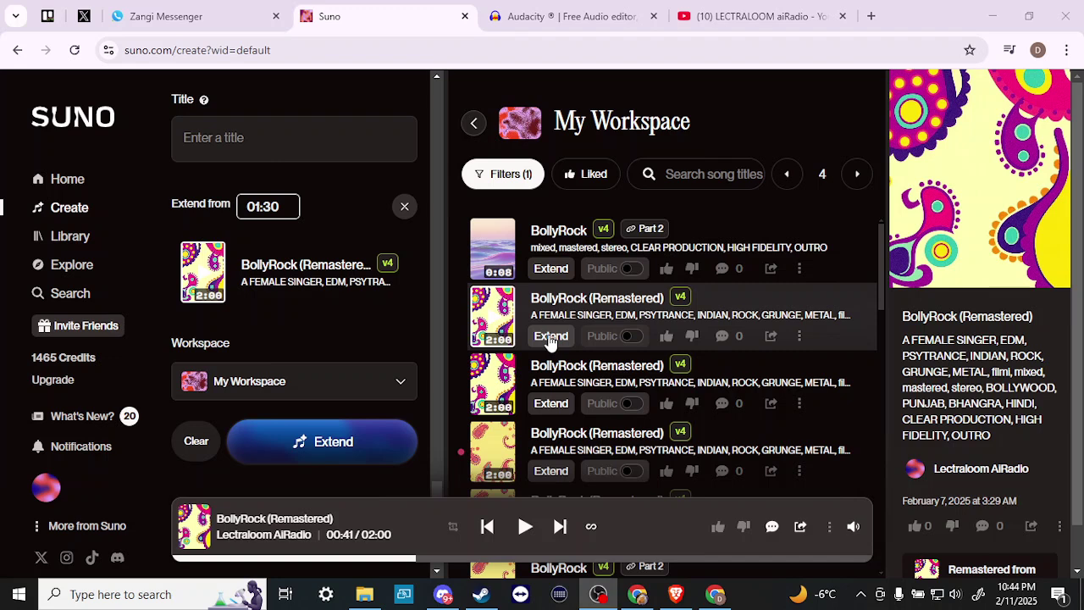
# Start extending the first BollyRock (Remastered) track in the workspace list and set its extend-from time to 01:30
pyautogui.click(551, 336)
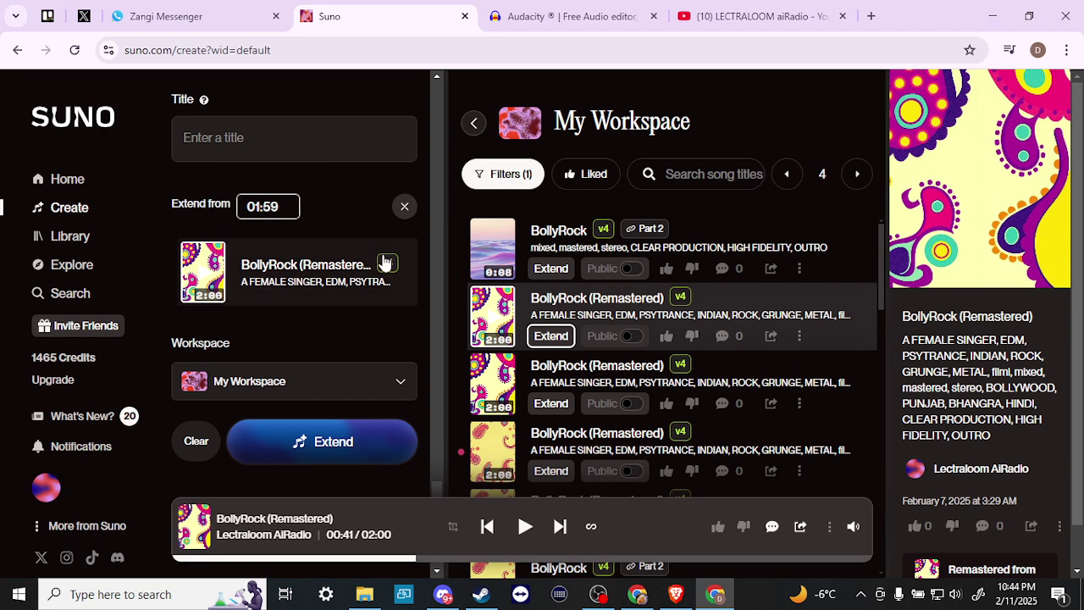
pyautogui.click(551, 336)
pyautogui.click(284, 205)
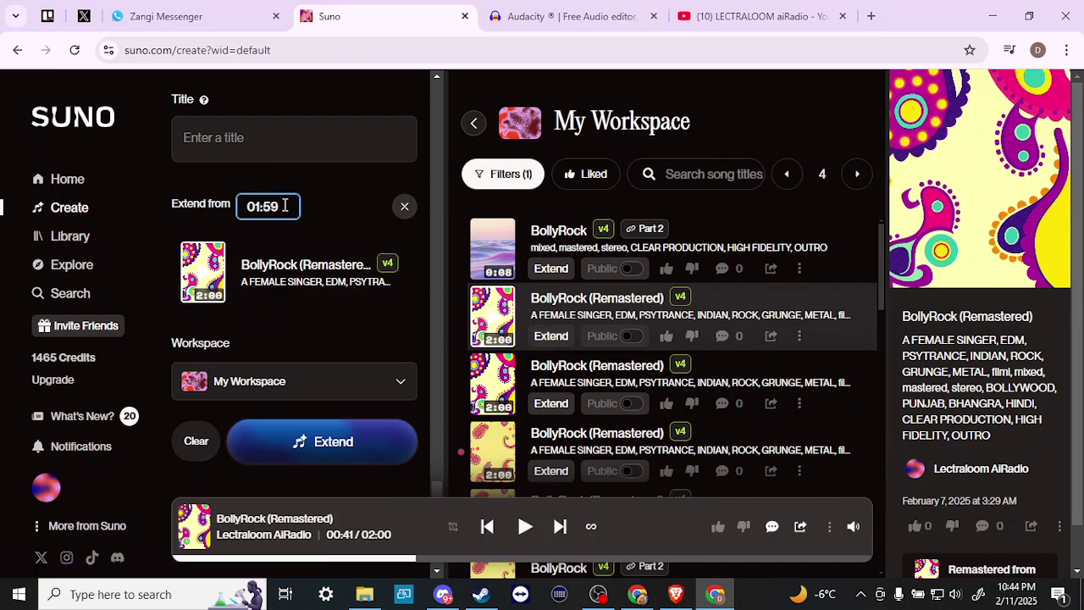
pyautogui.press('BackSpace')
pyautogui.press('BackSpace')
pyautogui.write('30')
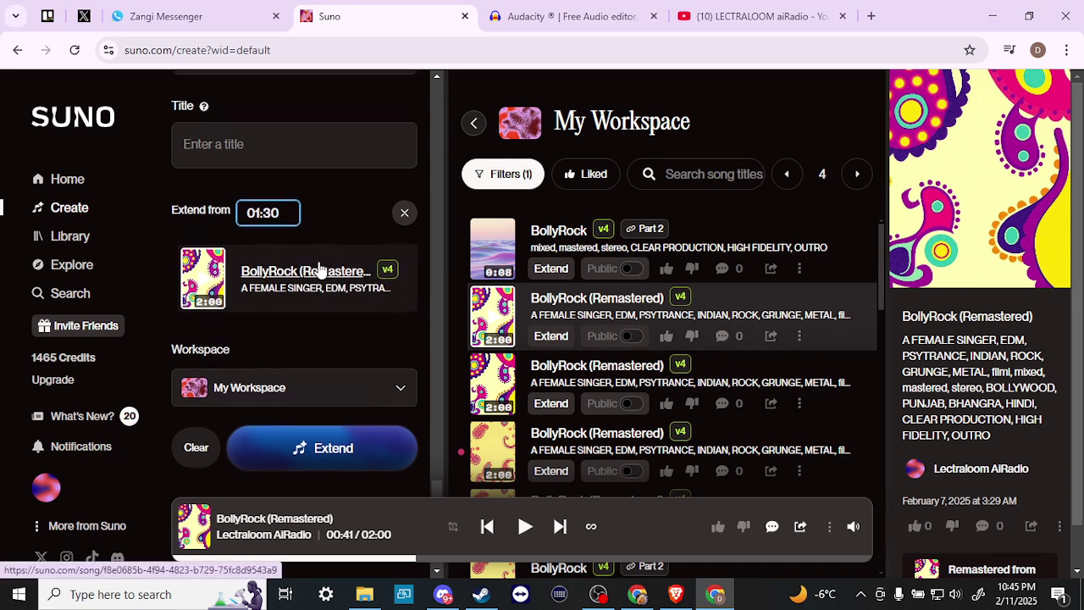
# Replace the extension's style of music with "outro, fade out at end"
pyautogui.scroll(1, 318, 267)
pyautogui.scroll(1, 319, 267)
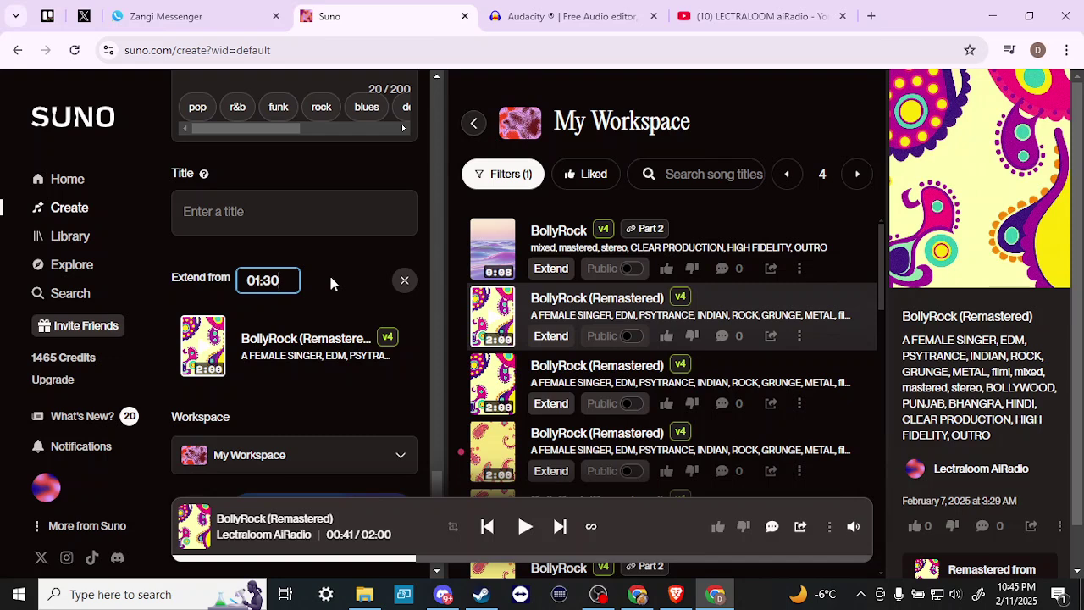
pyautogui.scroll(3, 330, 282)
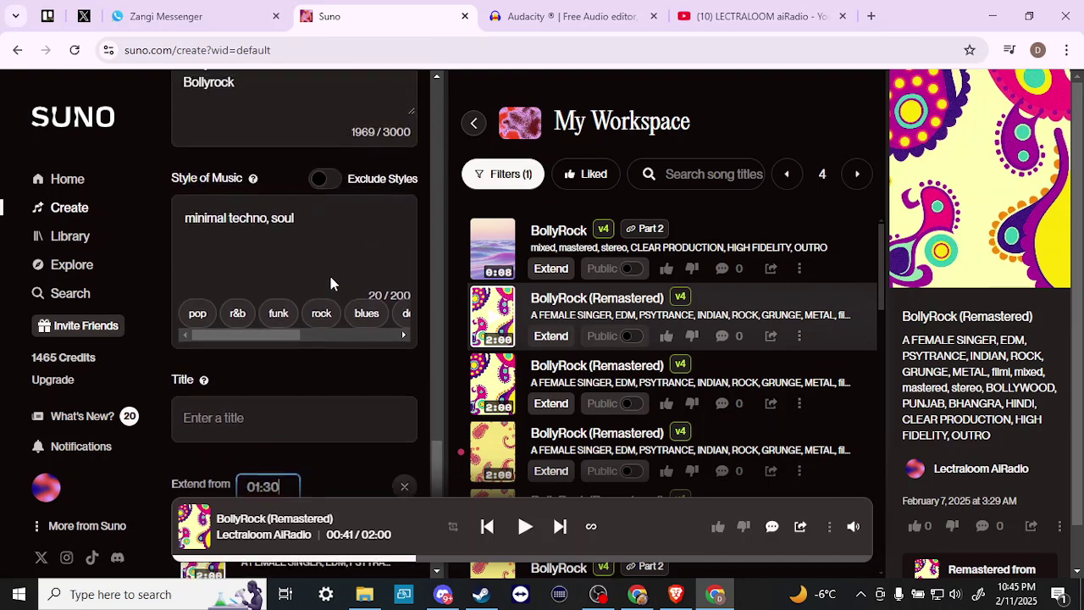
pyautogui.tripleClick(302, 223)
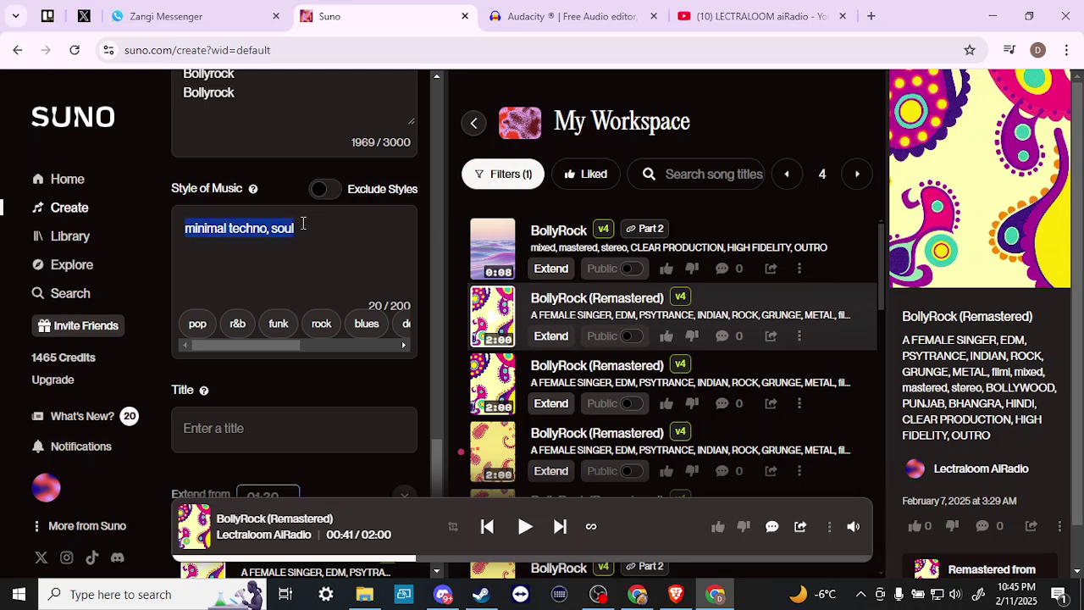
pyautogui.write('outro')
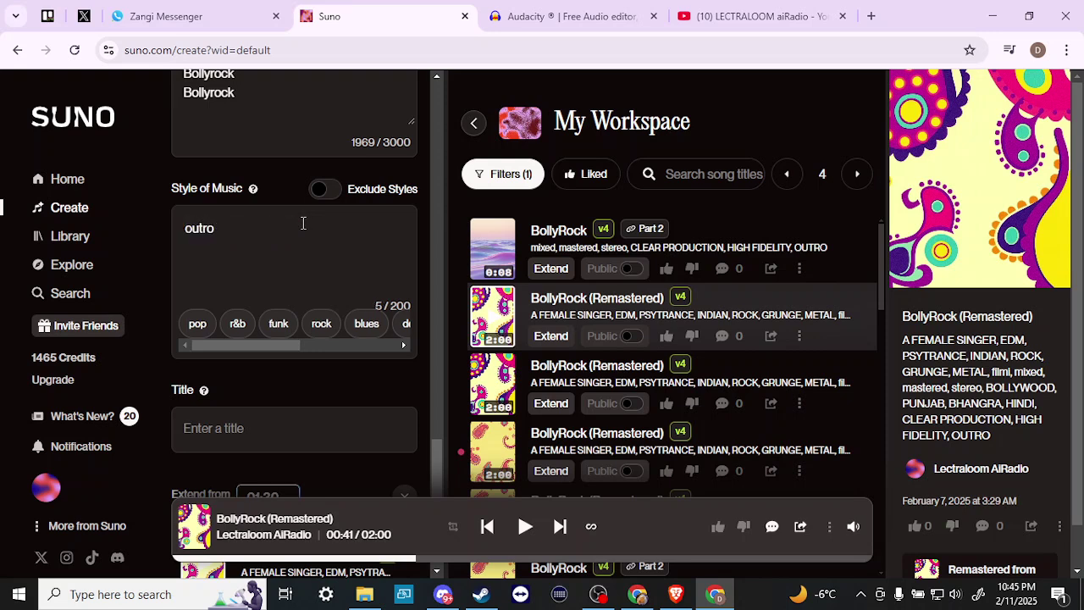
pyautogui.write(', fade out at')
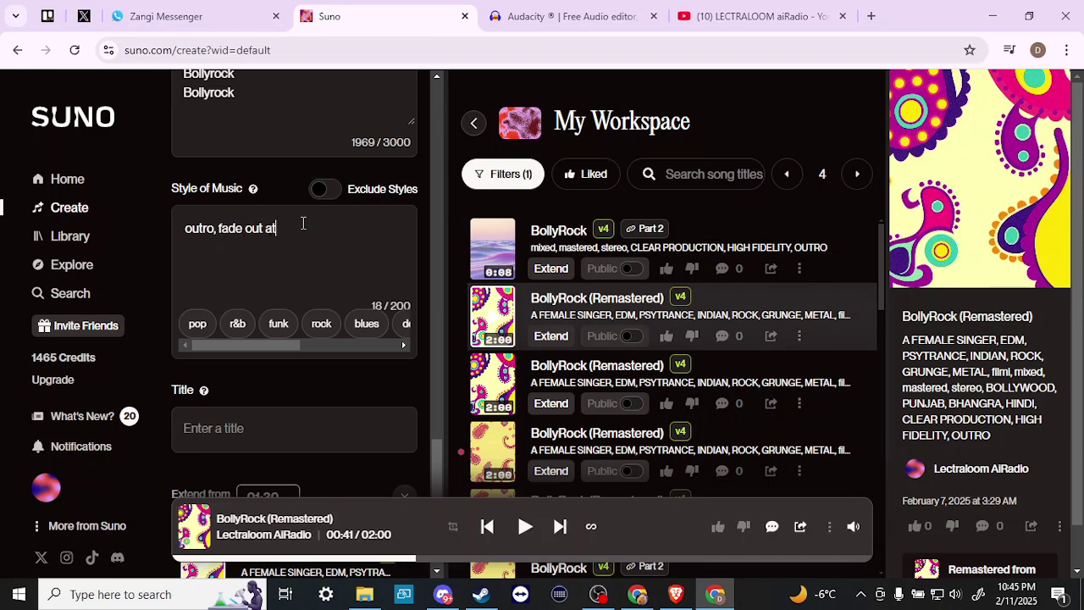
pyautogui.write(' end')
pyautogui.scroll(-2, 328, 377)
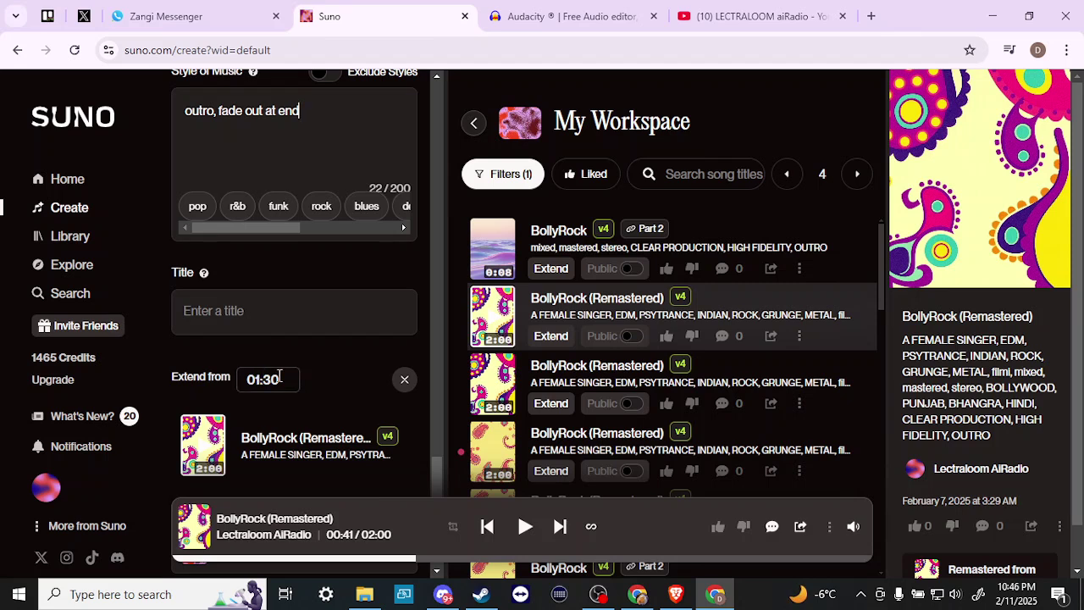
pyautogui.scroll(2, 293, 264)
pyautogui.scroll(1, 293, 265)
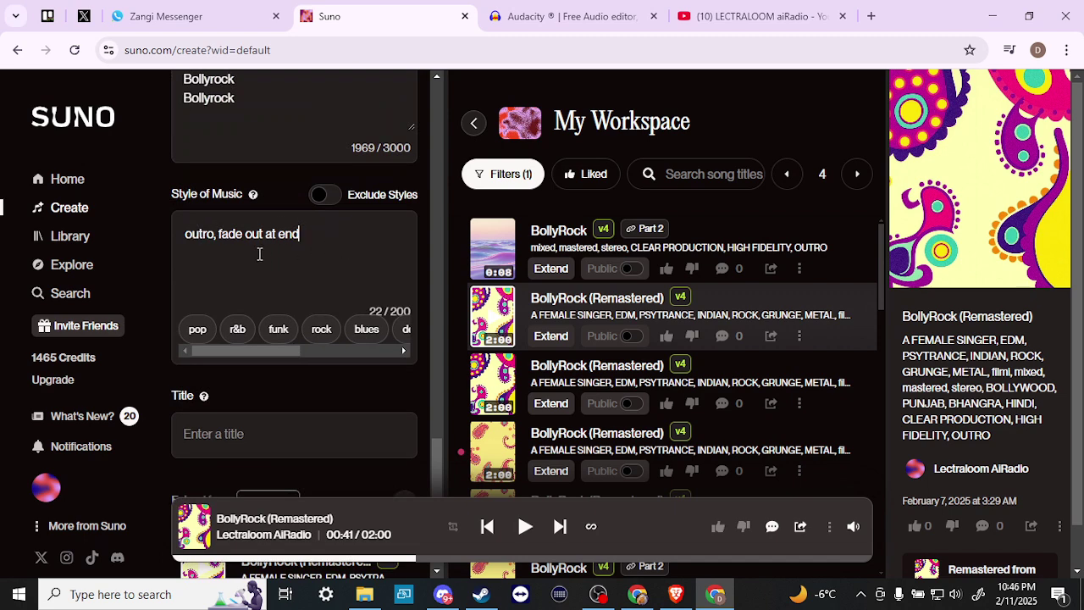
pyautogui.scroll(-3, 315, 269)
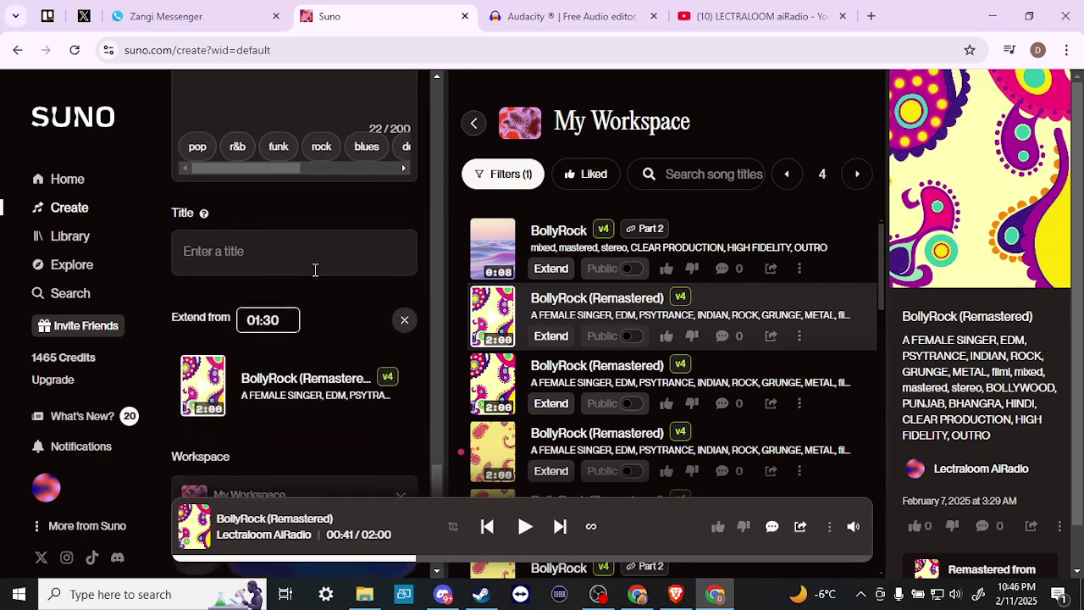
pyautogui.scroll(-2, 359, 379)
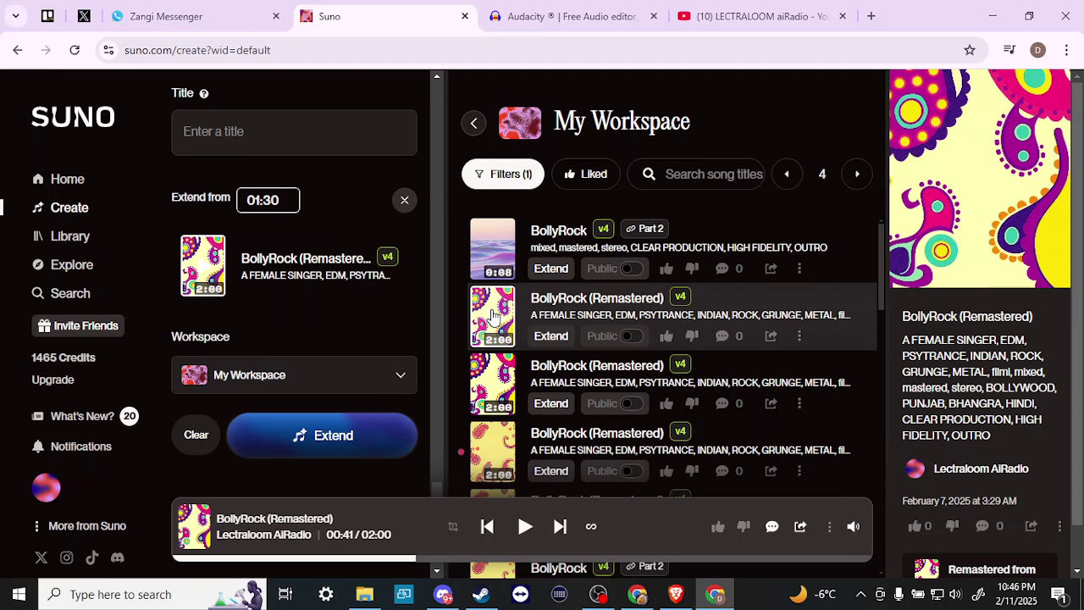
# View the Audacity website and return to the Suno workspace
pyautogui.click(551, 26)
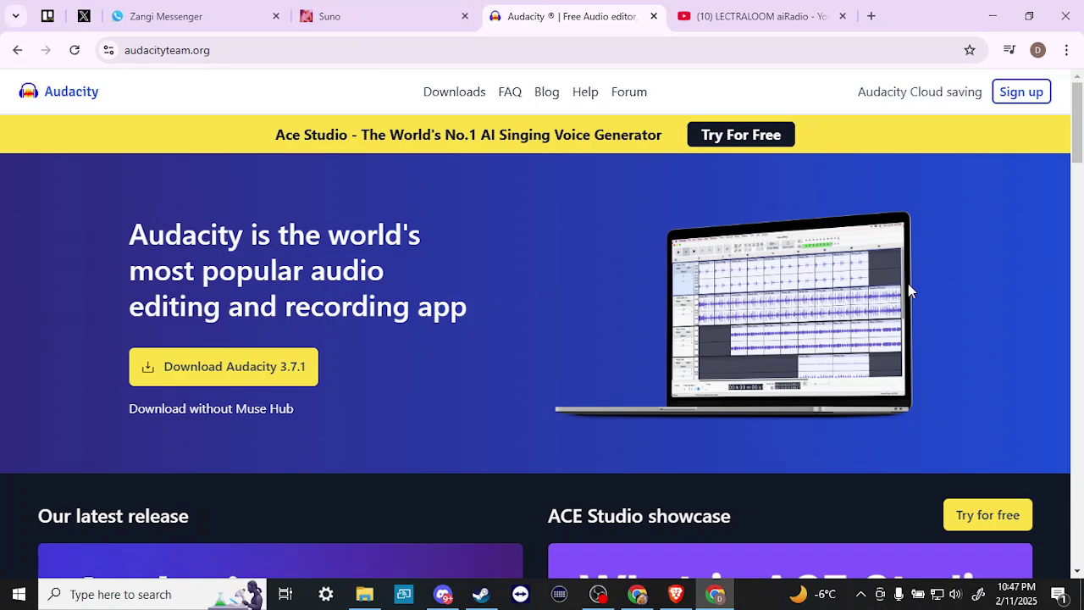
pyautogui.click(372, 21)
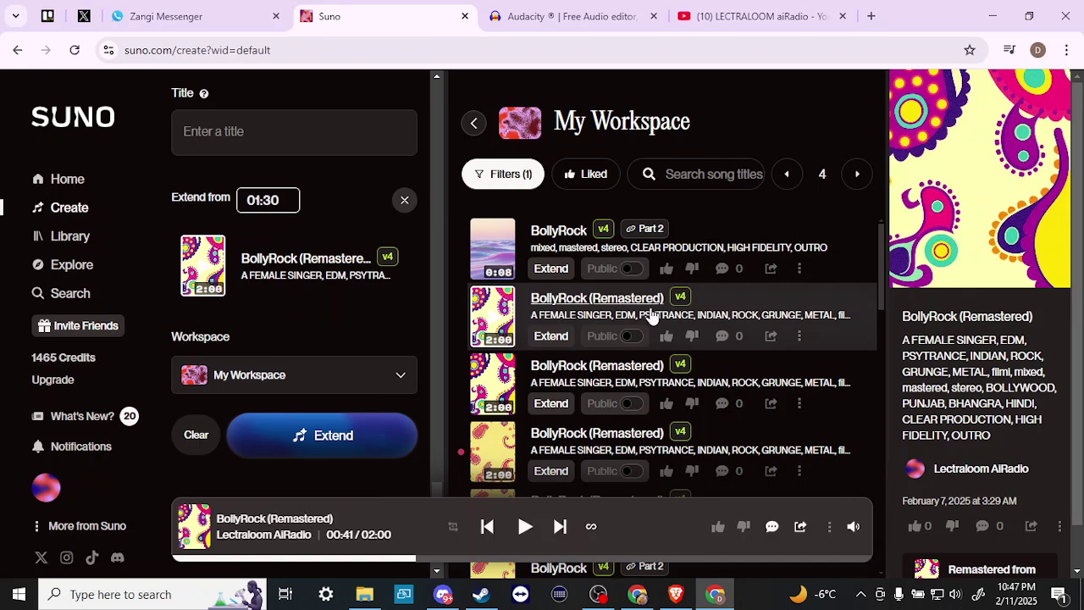
# Open the first BollyRock (Remastered) track in the workspace list for cropping
pyautogui.click(800, 337)
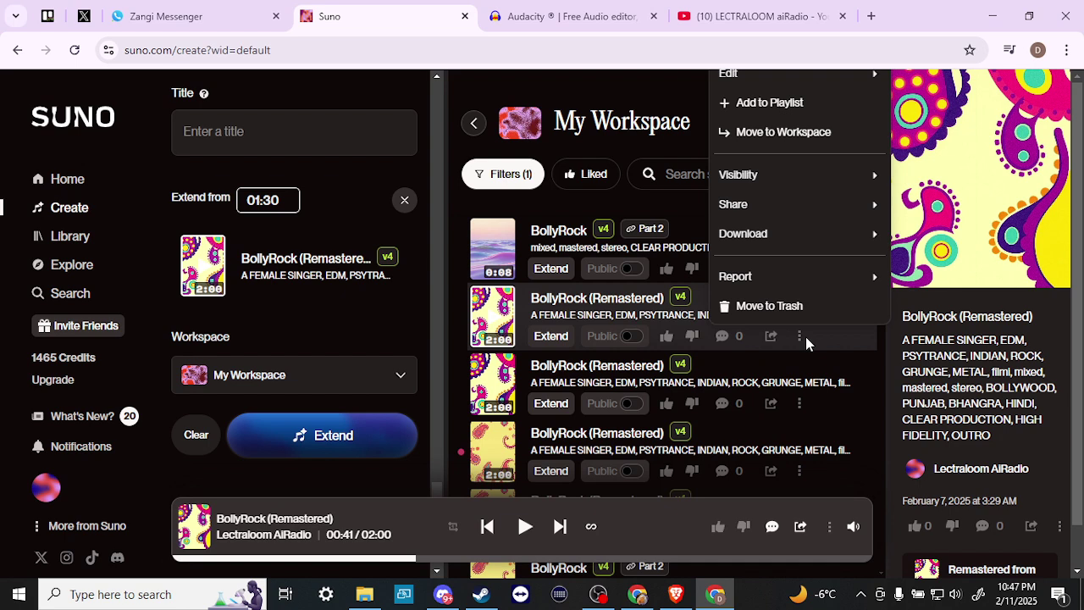
pyautogui.click(805, 336)
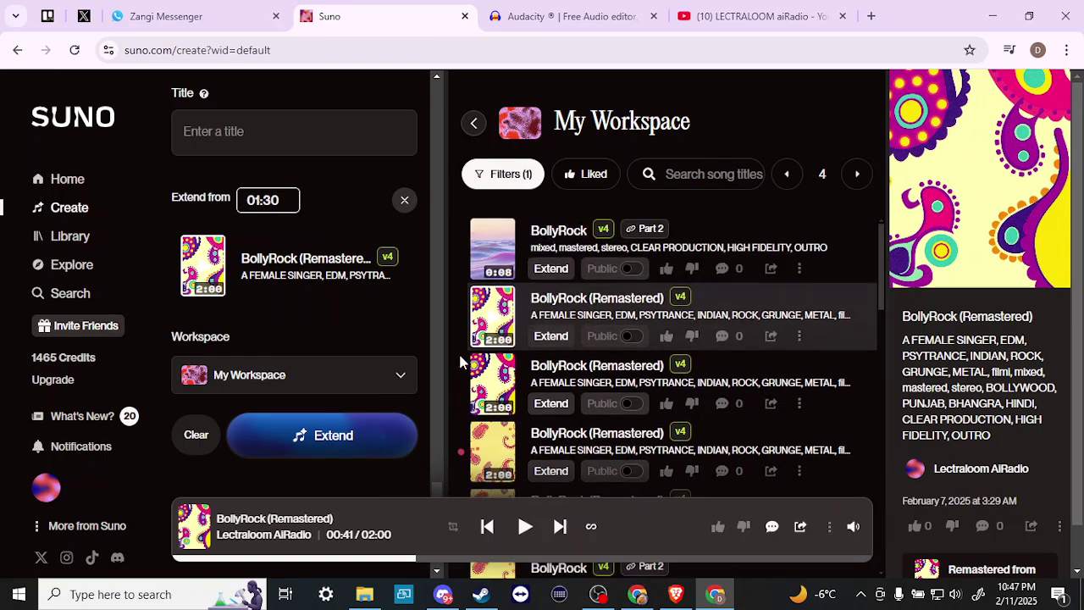
pyautogui.click(799, 336)
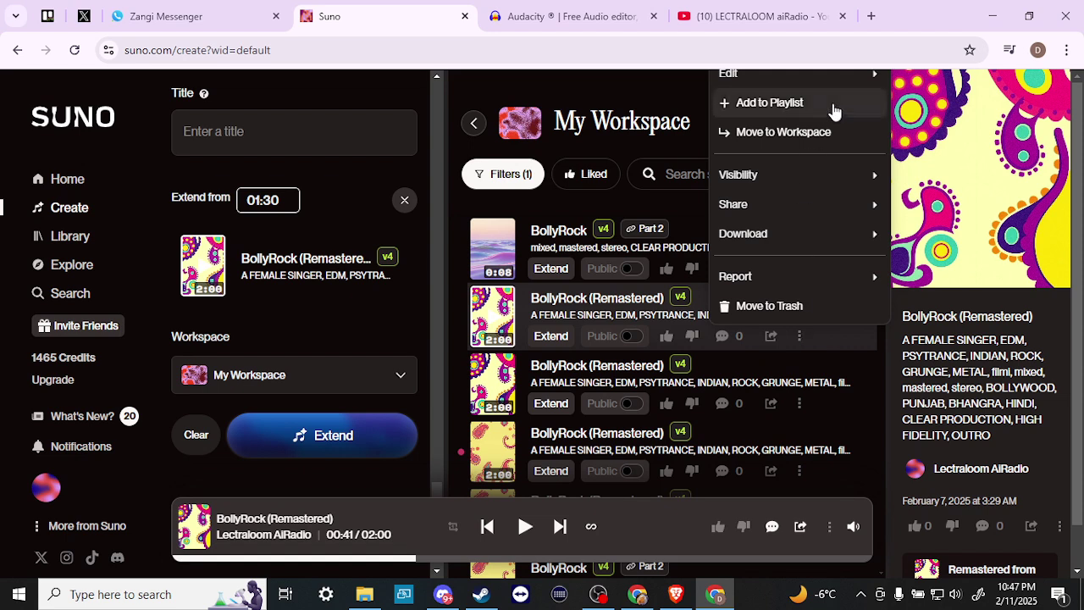
pyautogui.moveTo(847, 88)
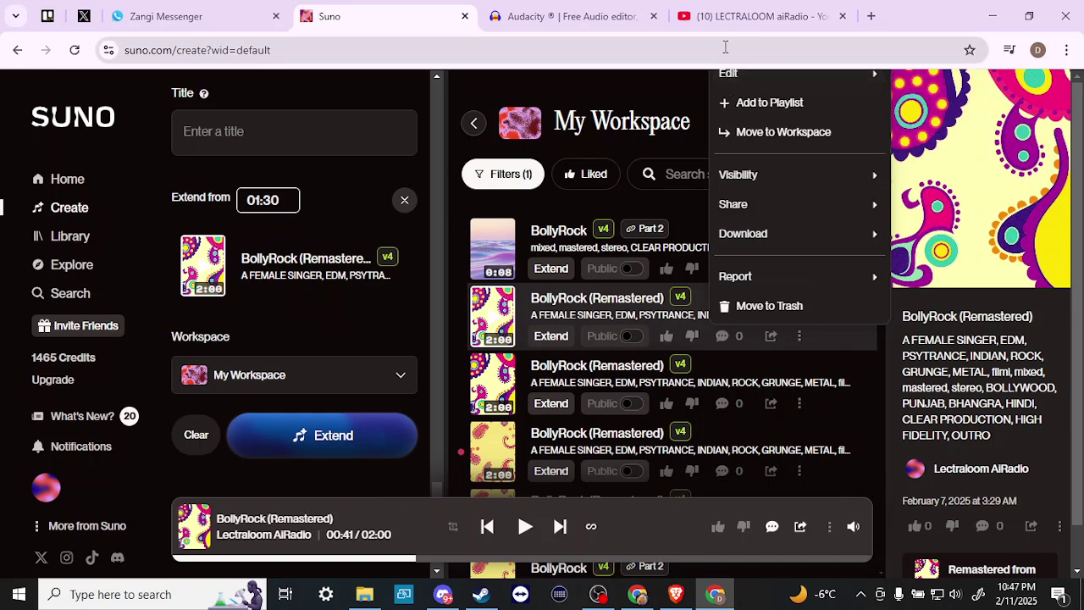
pyautogui.moveTo(732, 81)
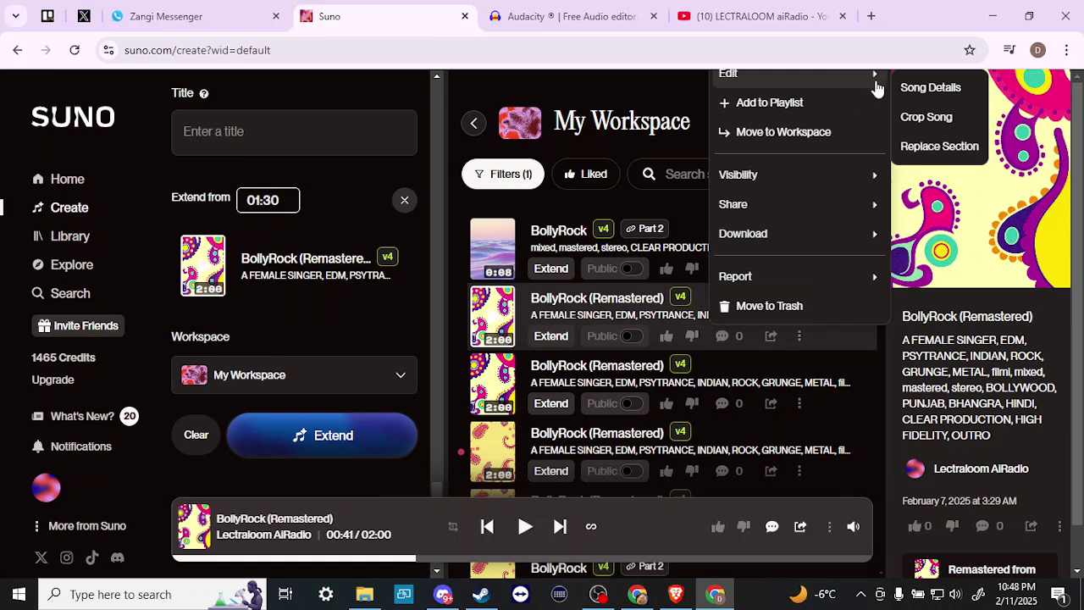
pyautogui.click(926, 120)
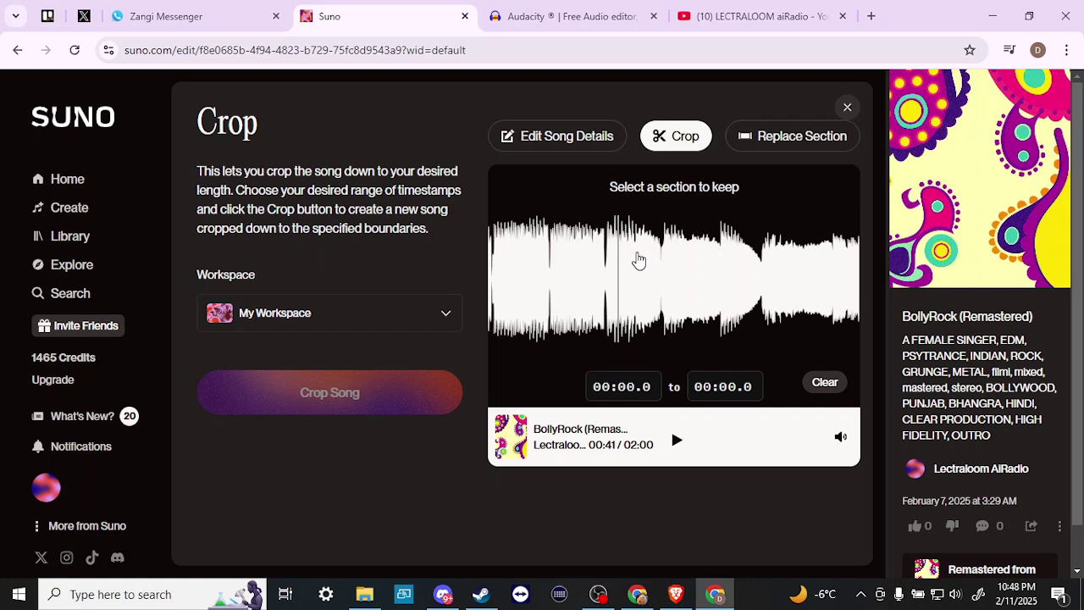
# Select the section to keep from 00:00.0 to about 01:28.2 on the track's waveform
pyautogui.click(514, 263)
pyautogui.moveTo(514, 264); pyautogui.dragTo(721, 254)
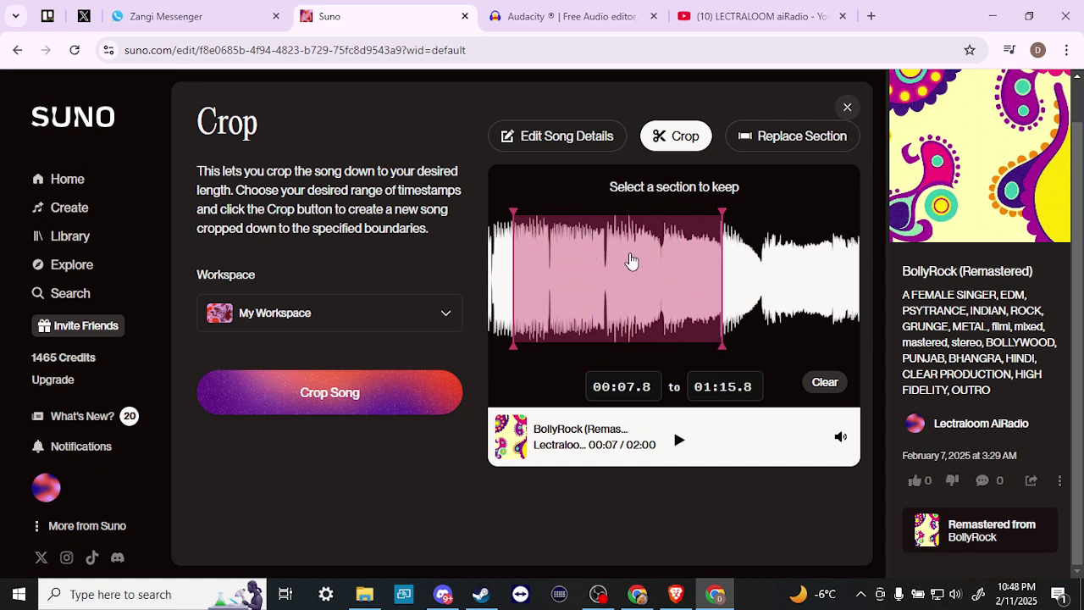
pyautogui.moveTo(514, 293); pyautogui.dragTo(474, 286)
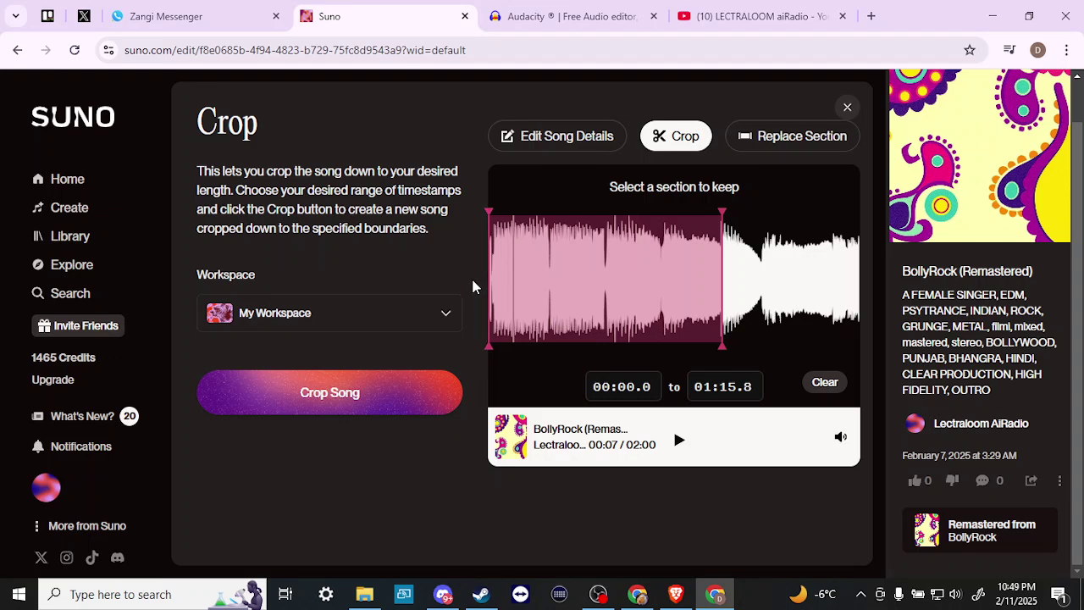
pyautogui.moveTo(716, 268); pyautogui.dragTo(764, 269)
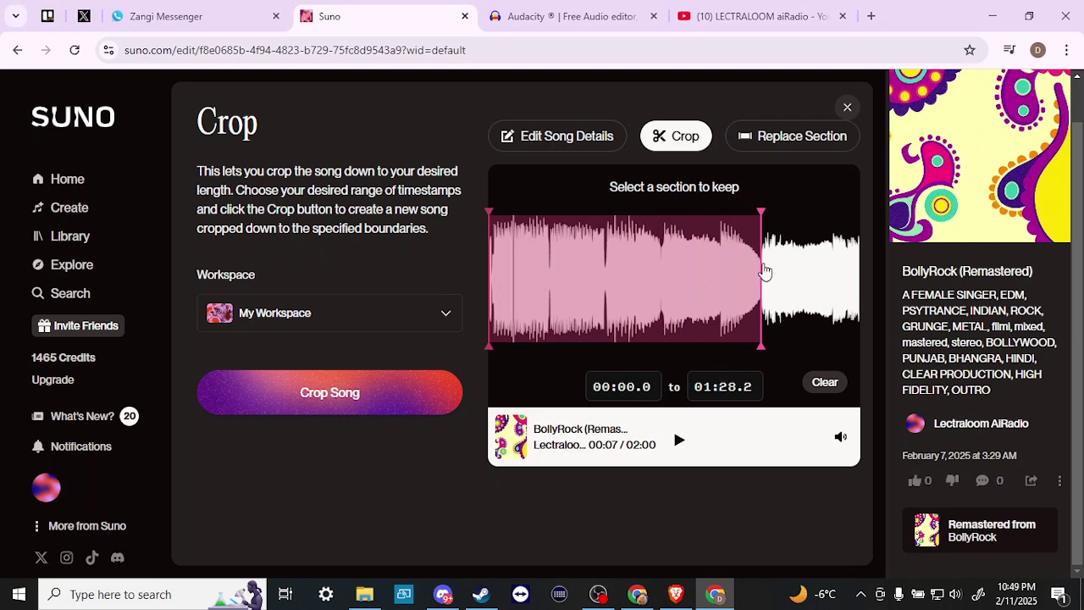
# Place the playhead at several points in the part of the waveform after the kept section
pyautogui.click(819, 269)
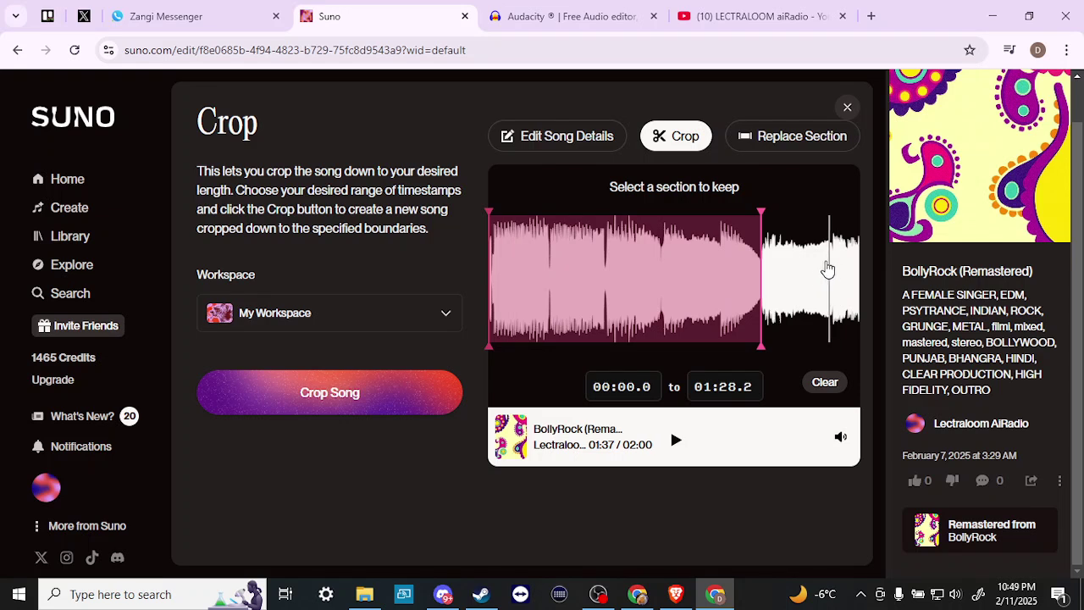
pyautogui.click(859, 271)
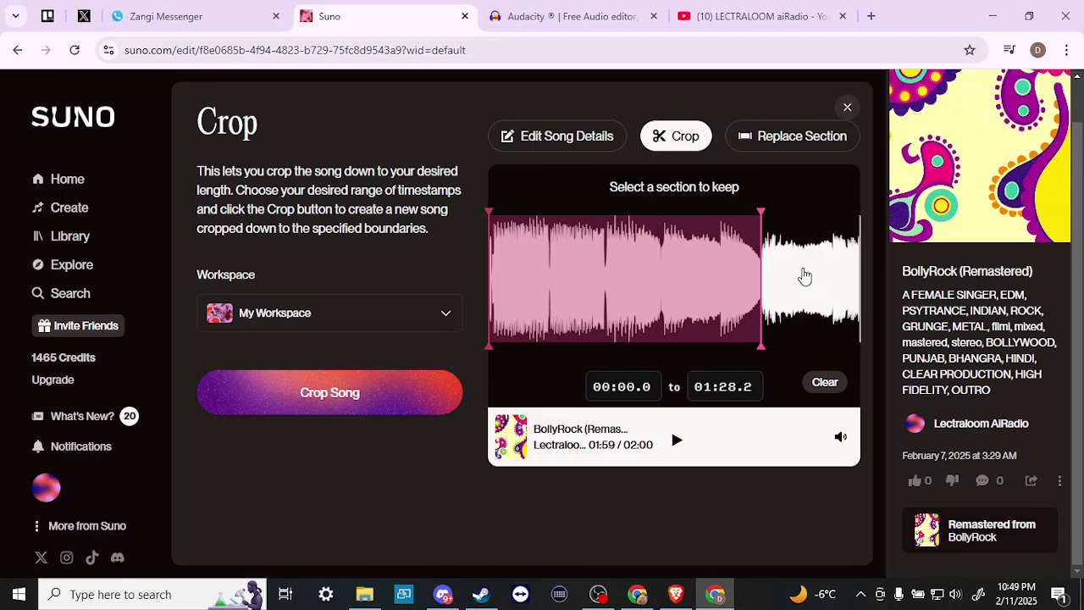
pyautogui.click(781, 273)
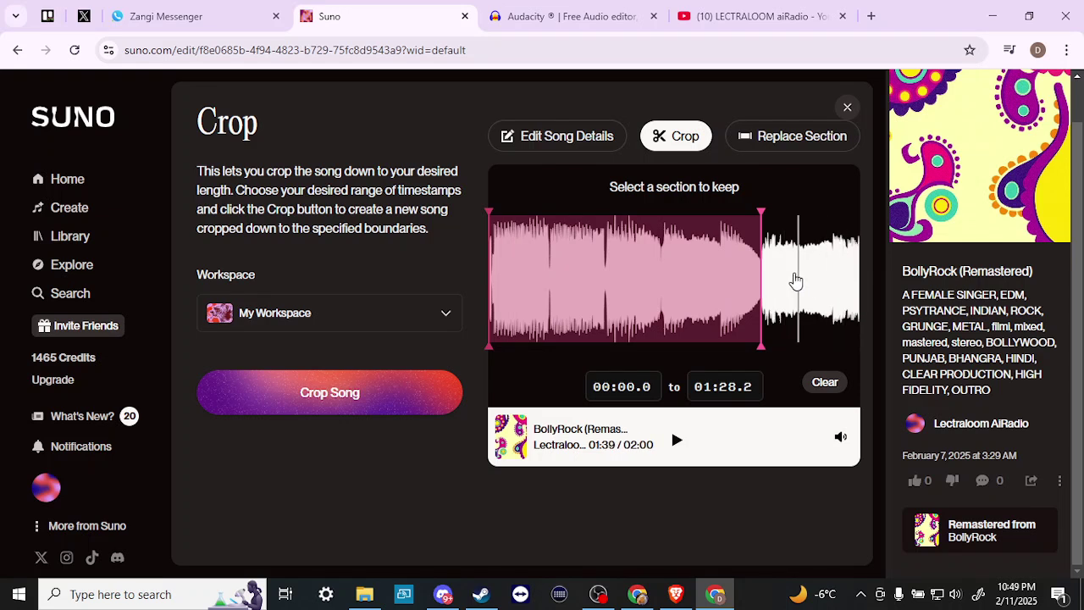
pyautogui.click(822, 275)
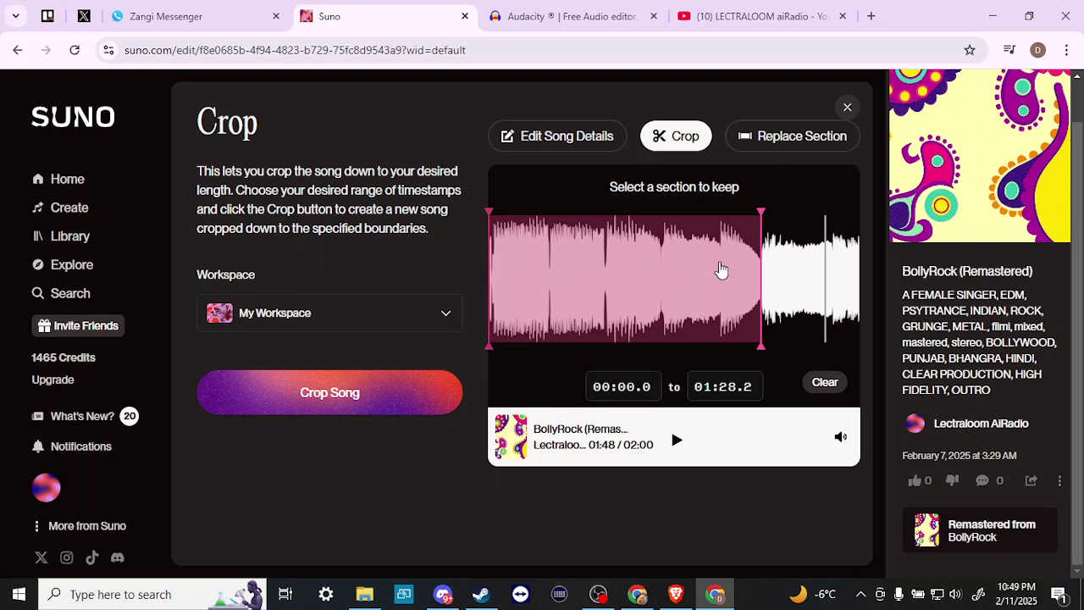
# Adjust the crop selection to keep the middle of the song, from about 00:44.4 to 01:49.2
pyautogui.moveTo(488, 253); pyautogui.dragTo(607, 268)
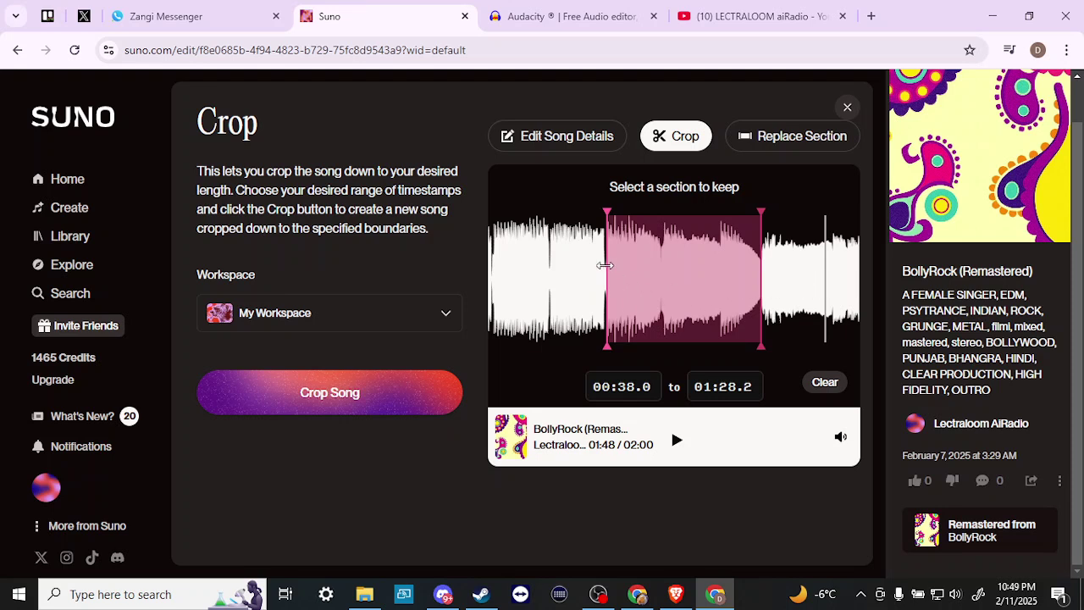
pyautogui.moveTo(607, 274); pyautogui.dragTo(628, 274)
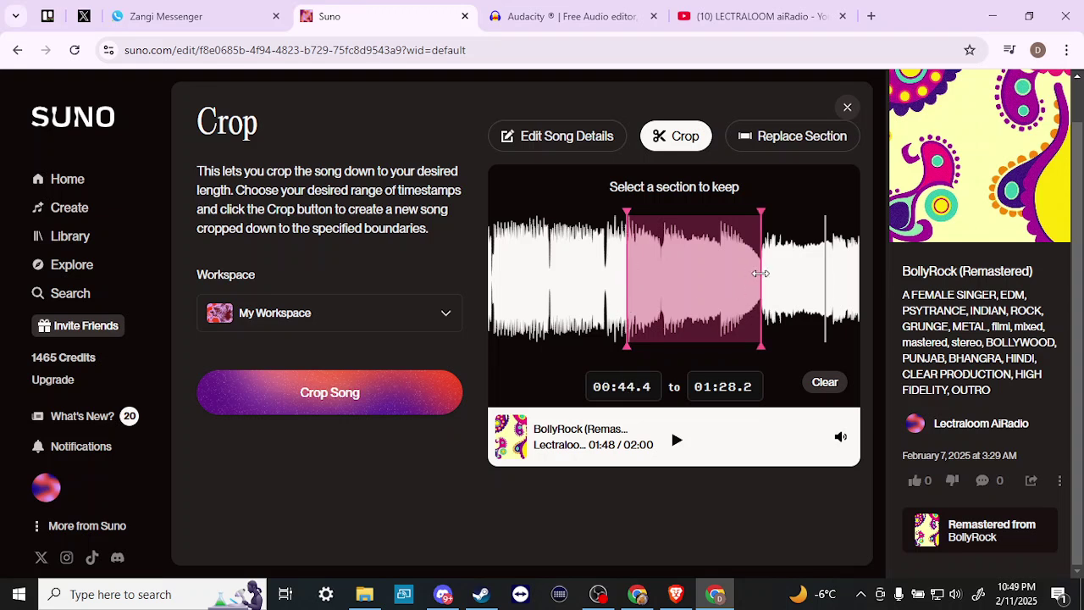
pyautogui.moveTo(765, 280); pyautogui.dragTo(829, 279)
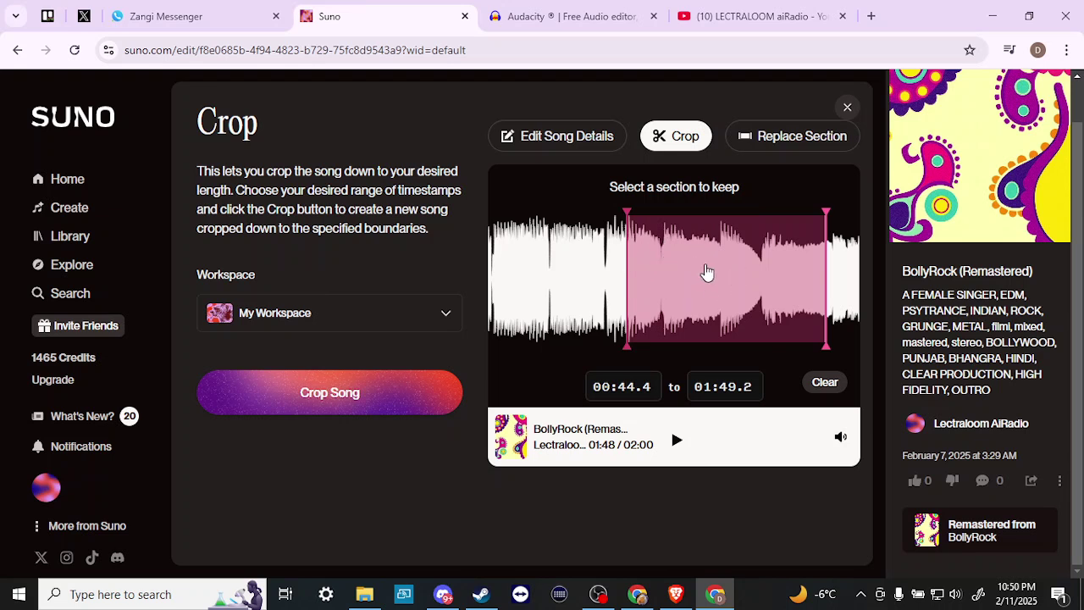
# Change the crop selection to keep the song's opening, from 00:00.0 to about 00:47.2
pyautogui.moveTo(626, 262); pyautogui.dragTo(439, 270)
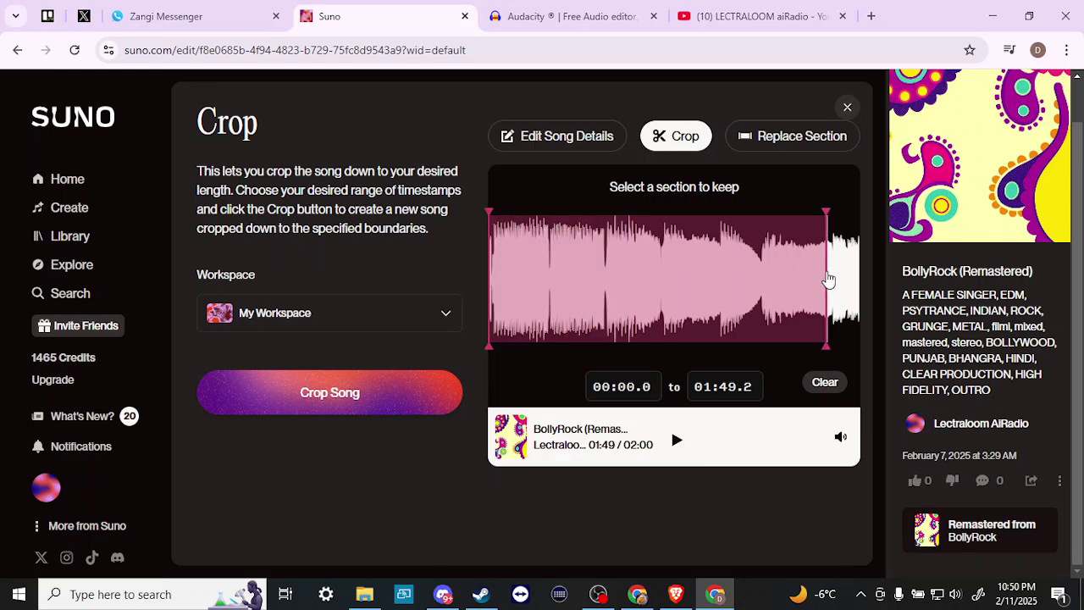
pyautogui.moveTo(825, 271); pyautogui.dragTo(637, 278)
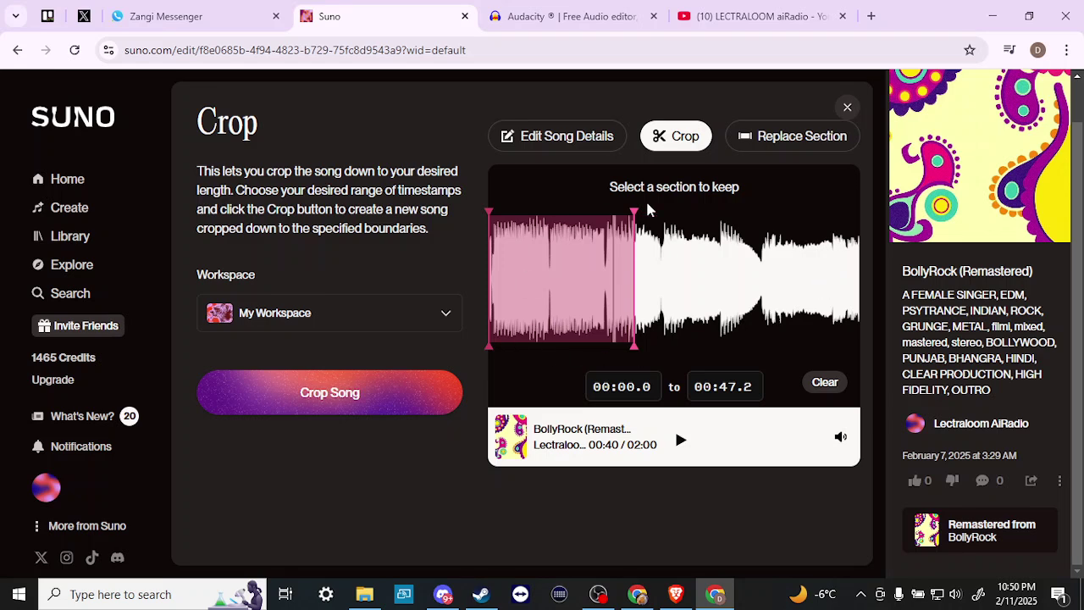
# Switch to Replace Section, select about 00:37.4 to 01:07.4 for replacement, and place the playhead inside that range
pyautogui.click(783, 139)
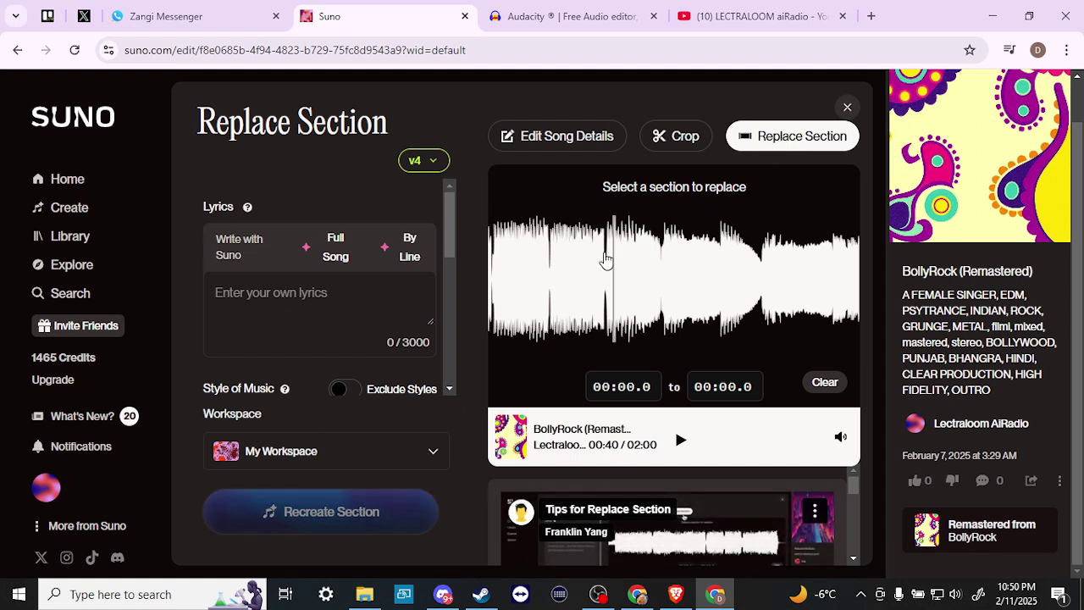
pyautogui.moveTo(607, 259); pyautogui.dragTo(698, 261)
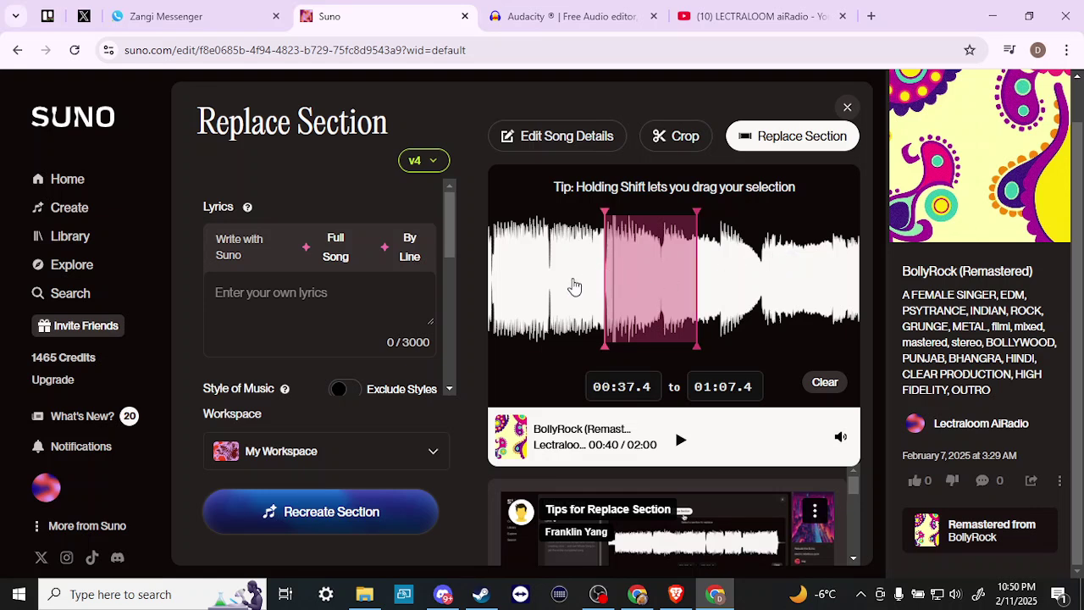
pyautogui.click(649, 283)
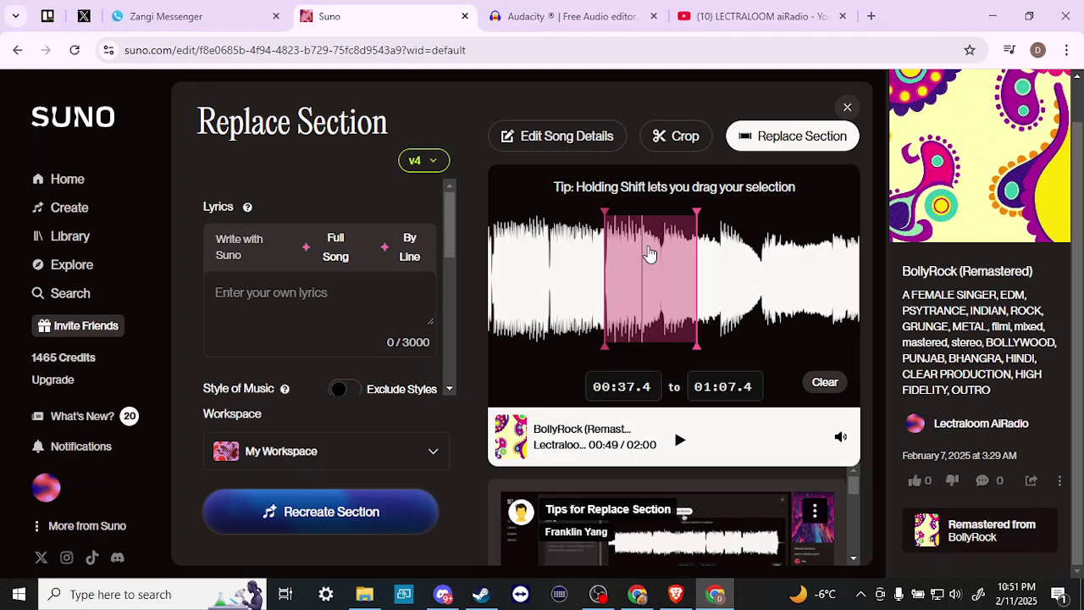
# Move the 30-second replacement selection further along the waveform, to about 00:55.8 to 01:25.8
pyautogui.moveTo(649, 254); pyautogui.dragTo(687, 276)
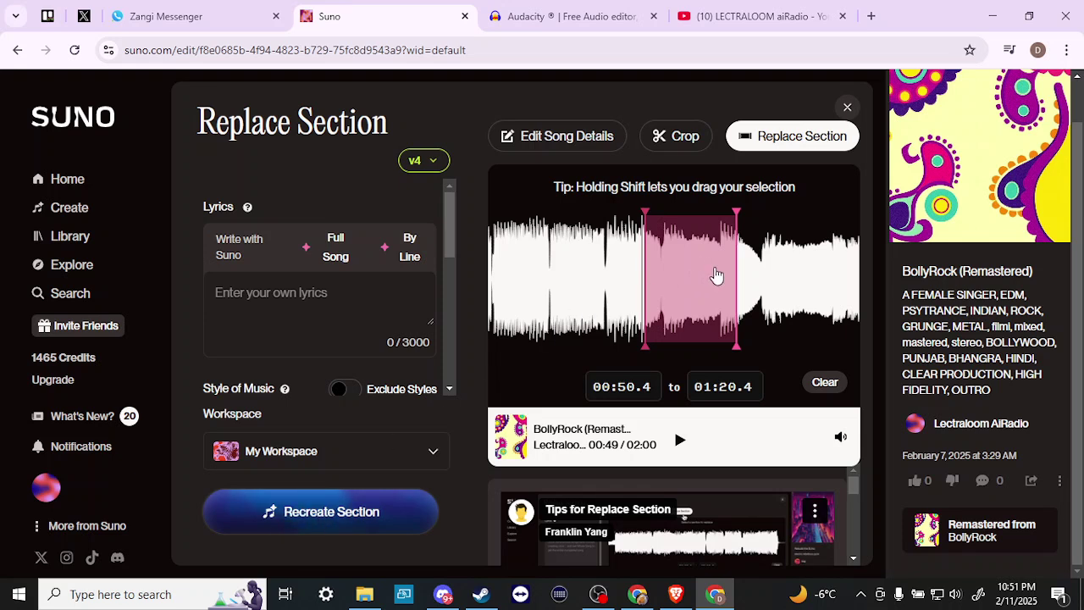
pyautogui.moveTo(702, 268); pyautogui.dragTo(721, 273)
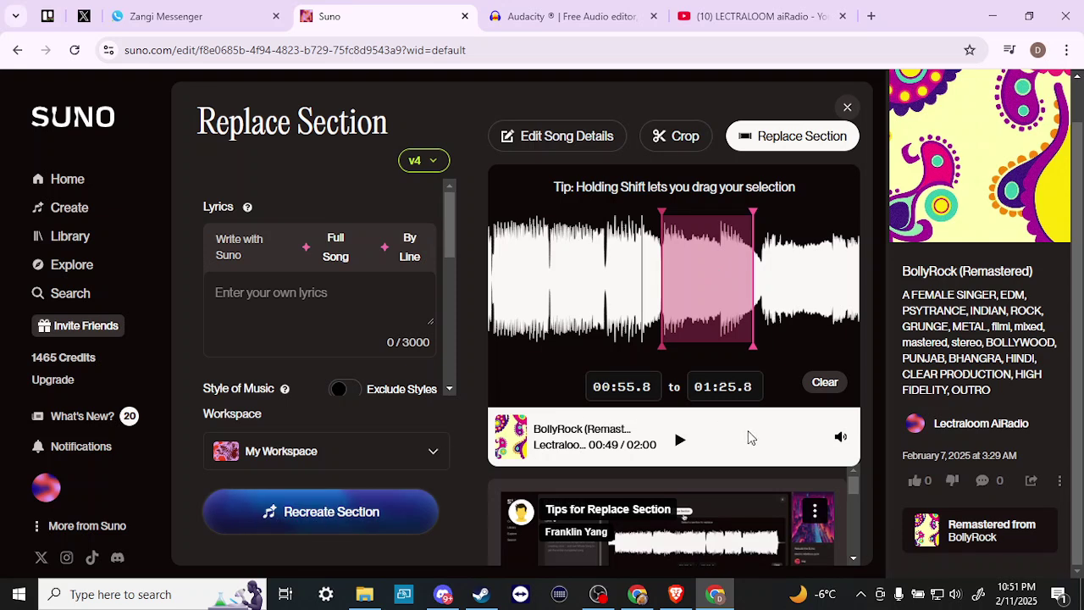
# Read through the Replace Section tips, including the For Best Results advice on lyrics and extra time around the selection
pyautogui.scroll(-3, 782, 530)
pyautogui.scroll(-3, 782, 526)
pyautogui.scroll(3, 783, 526)
pyautogui.scroll(3, 783, 525)
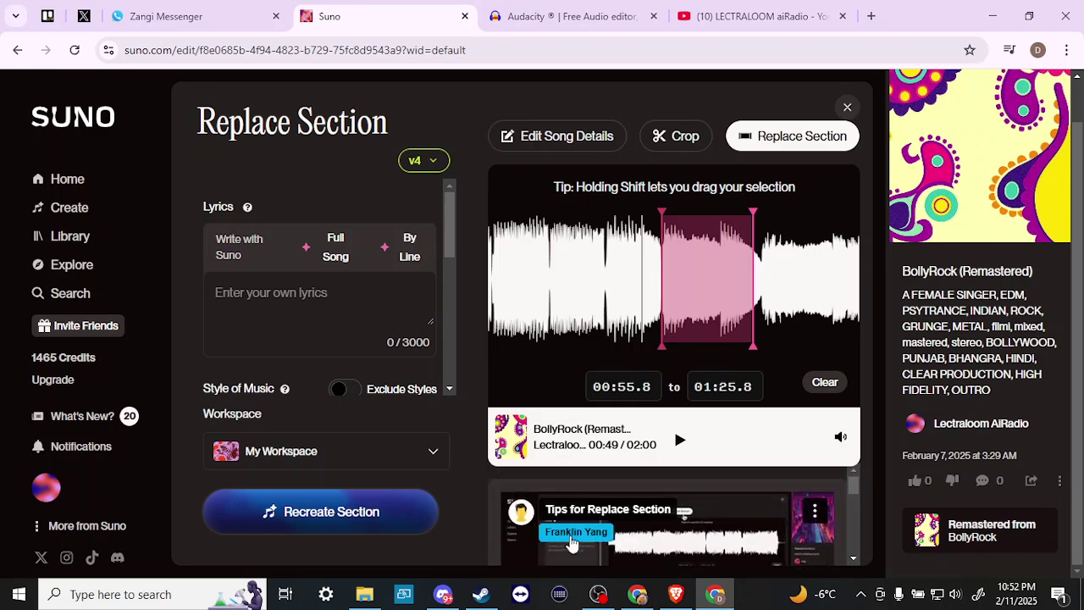
pyautogui.scroll(-2, 748, 539)
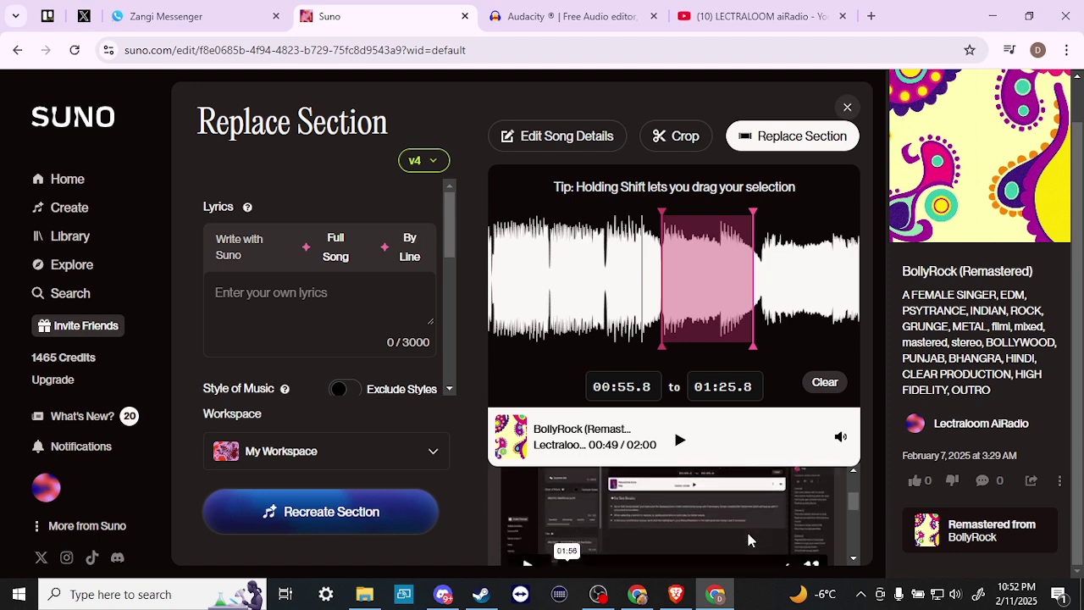
pyautogui.scroll(-3, 748, 540)
pyautogui.scroll(1, 748, 540)
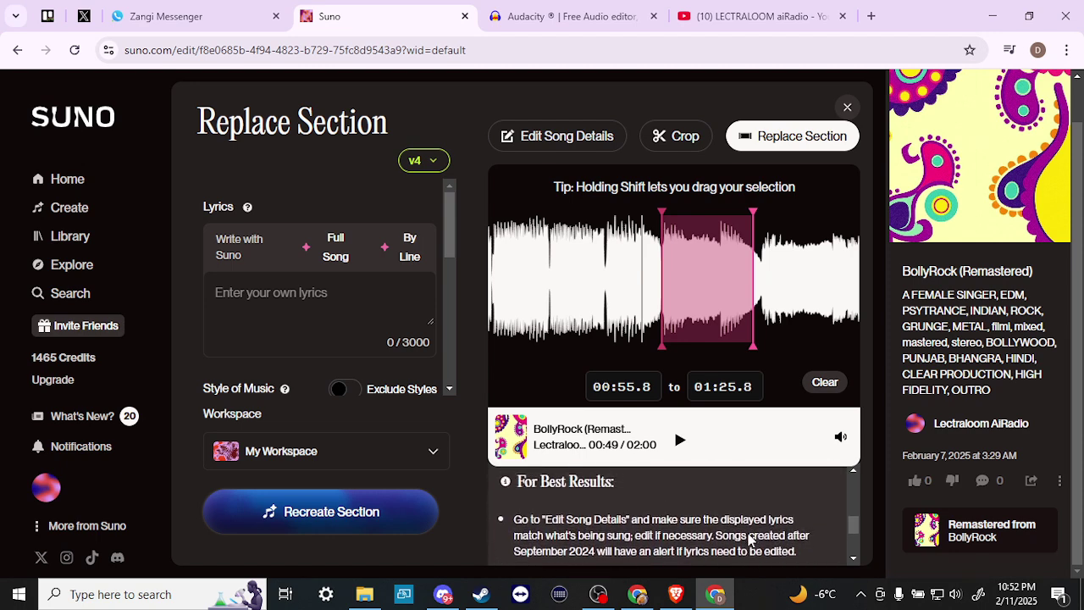
pyautogui.scroll(-2, 748, 539)
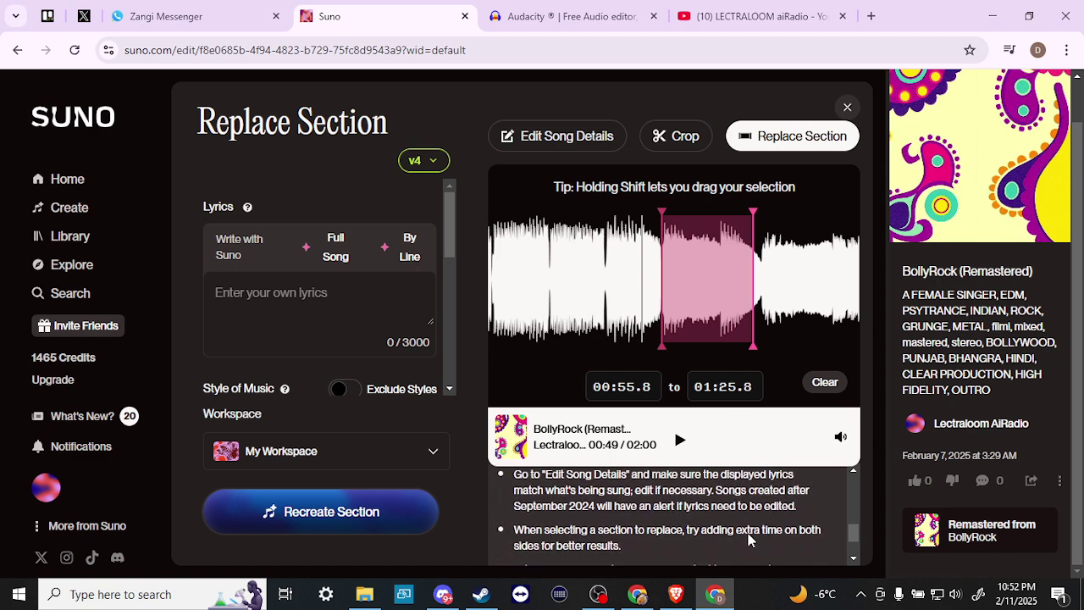
pyautogui.scroll(-1, 748, 539)
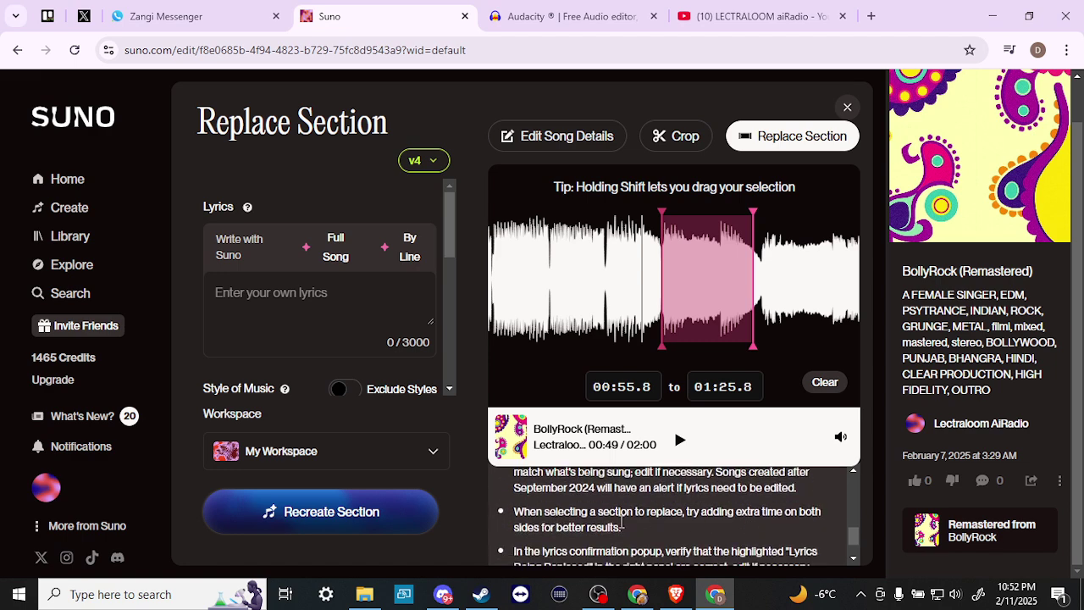
pyautogui.scroll(-2, 627, 527)
pyautogui.scroll(3, 628, 527)
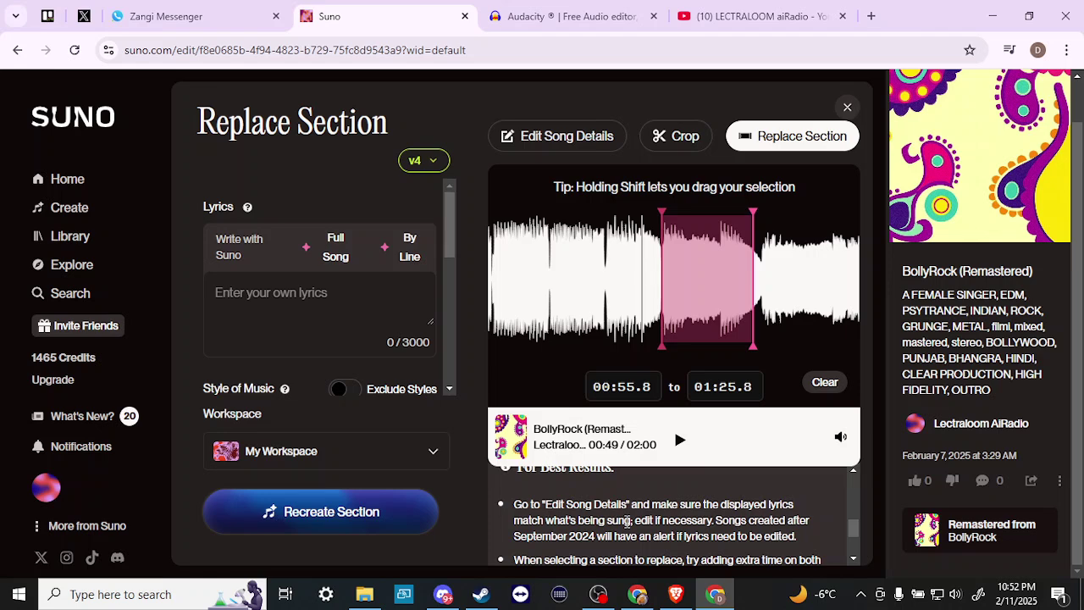
pyautogui.scroll(-1, 626, 521)
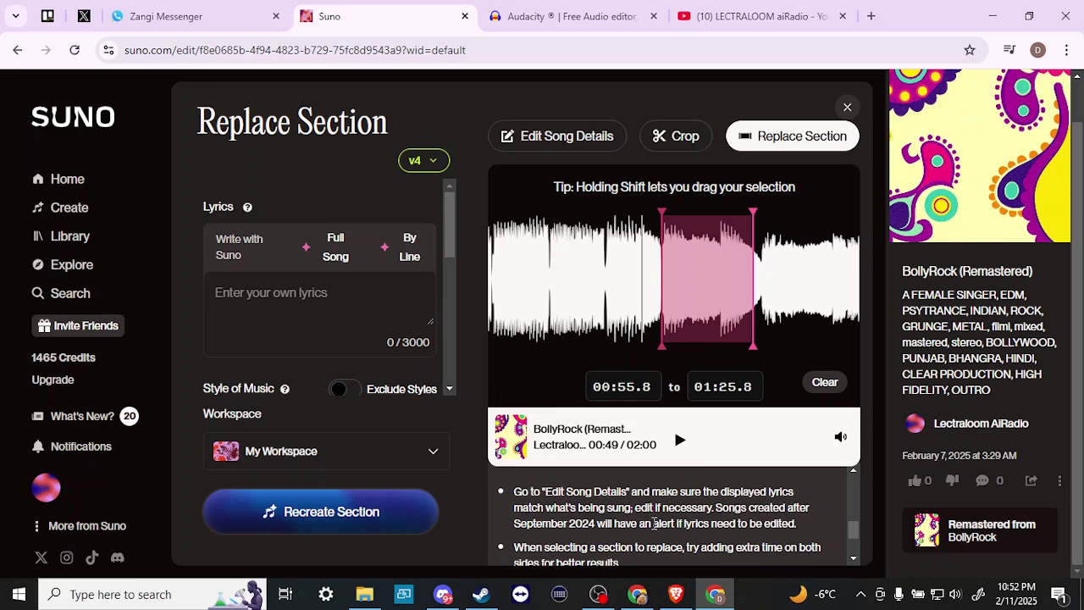
pyautogui.scroll(-1, 661, 495)
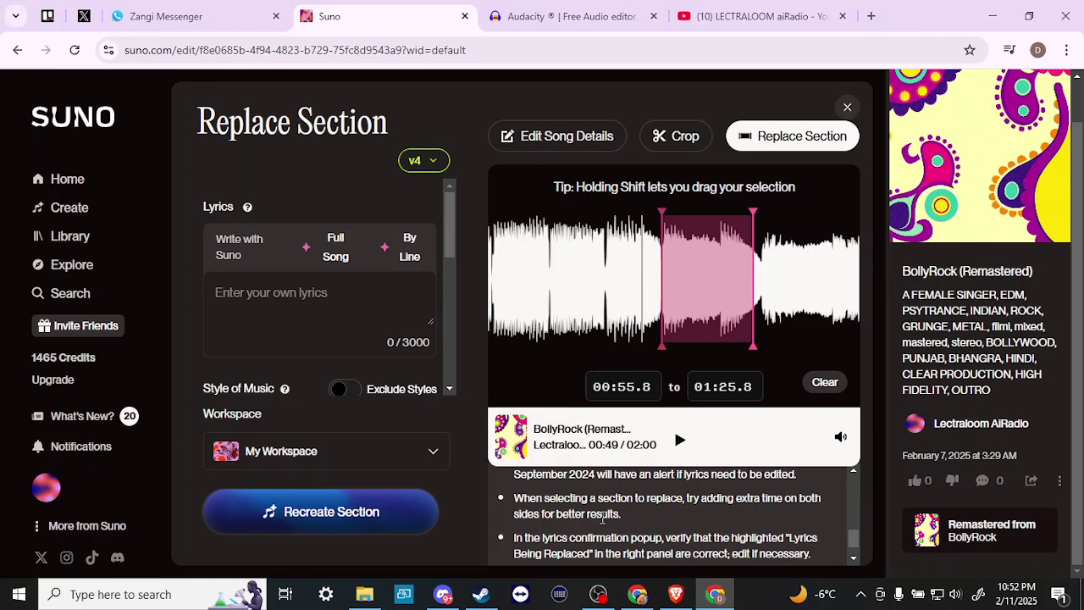
pyautogui.scroll(-1, 603, 518)
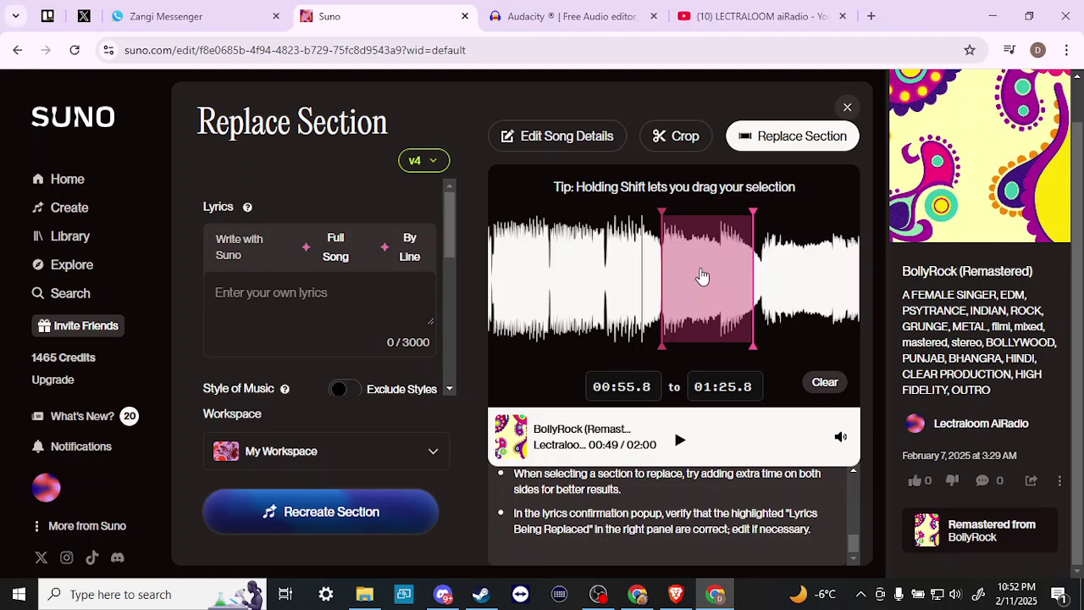
# Set the end time of the replacement selection to 01:45.8
pyautogui.click(239, 302)
pyautogui.moveTo(721, 390); pyautogui.dragTo(734, 387)
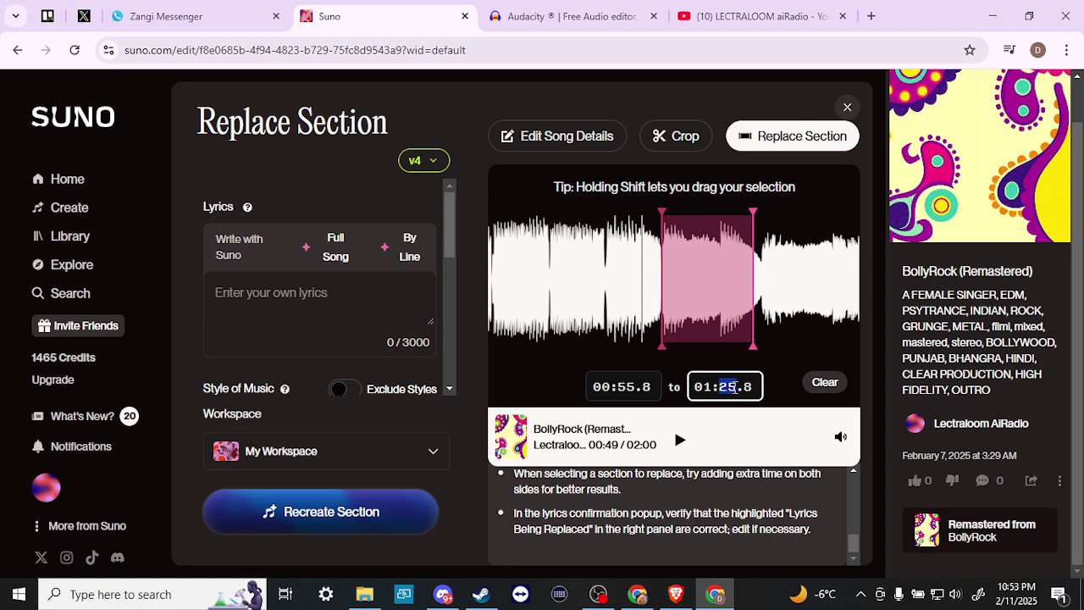
pyautogui.write('45')
pyautogui.click(773, 387)
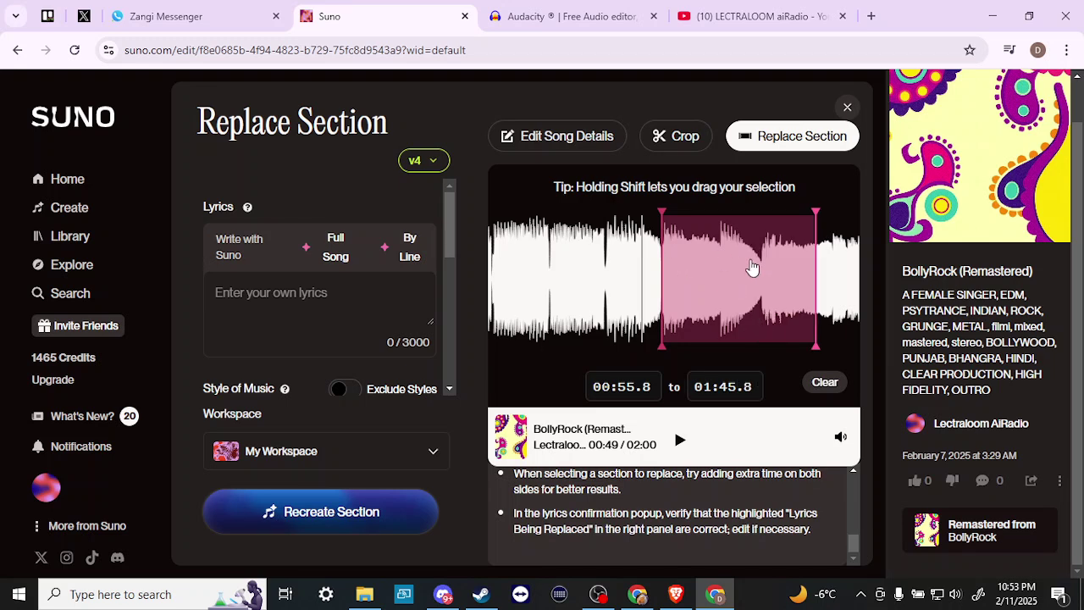
# Shift the replacement selection earlier to start at about 00:43.0, and try to stretch its end along the waveform
pyautogui.moveTo(745, 269); pyautogui.dragTo(706, 269)
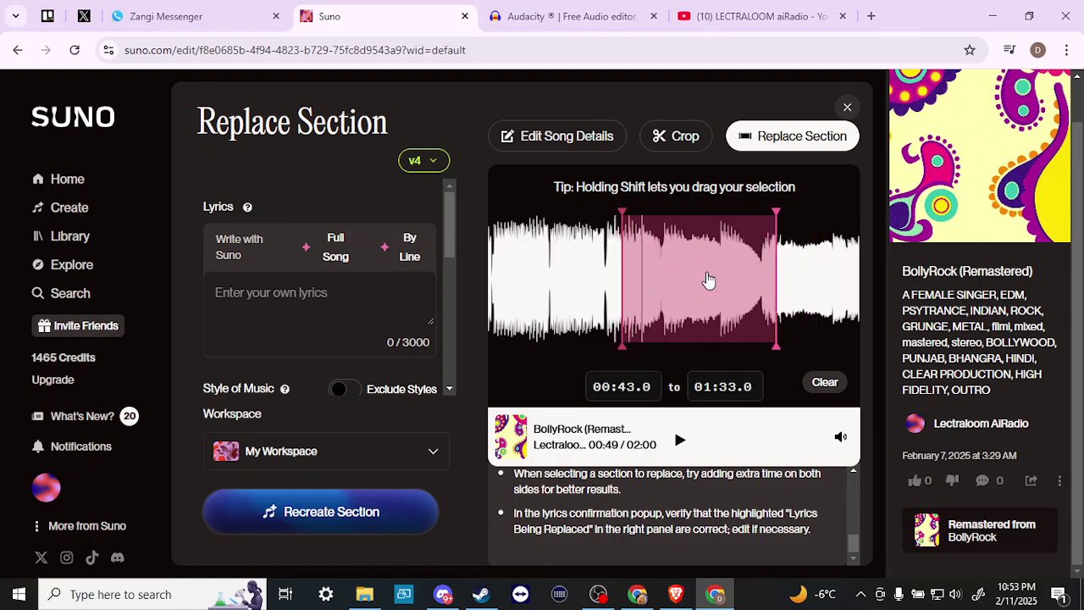
pyautogui.moveTo(775, 270); pyautogui.dragTo(825, 272)
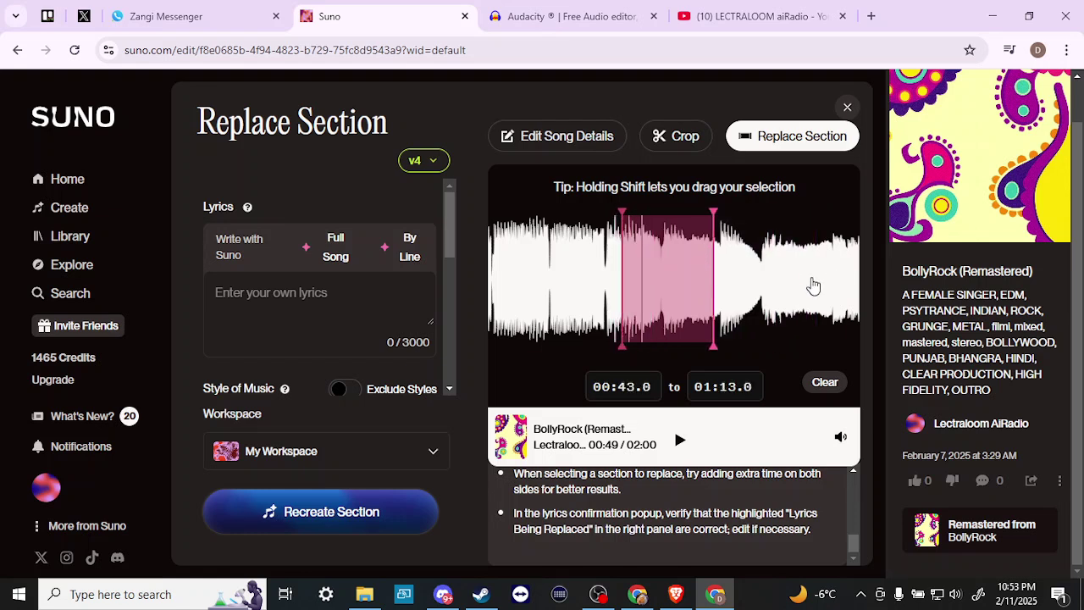
pyautogui.moveTo(714, 260); pyautogui.dragTo(748, 260)
# Set the end time of the replacement selection to 01:45.0 and place the playhead at about 01:31
pyautogui.click(729, 386)
pyautogui.moveTo(718, 386); pyautogui.dragTo(734, 386)
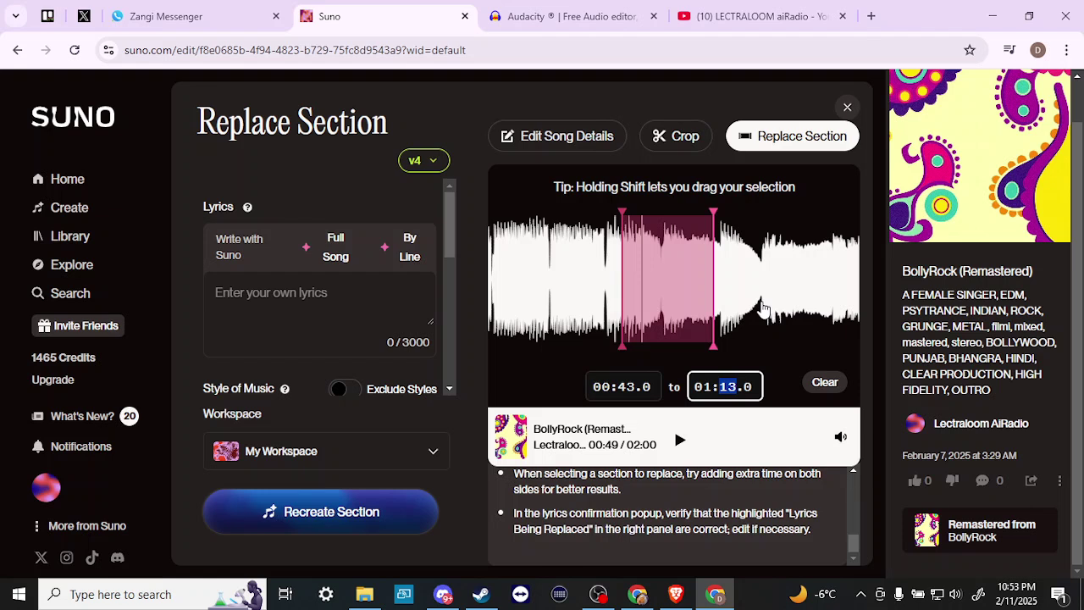
pyautogui.write('45')
pyautogui.click(774, 335)
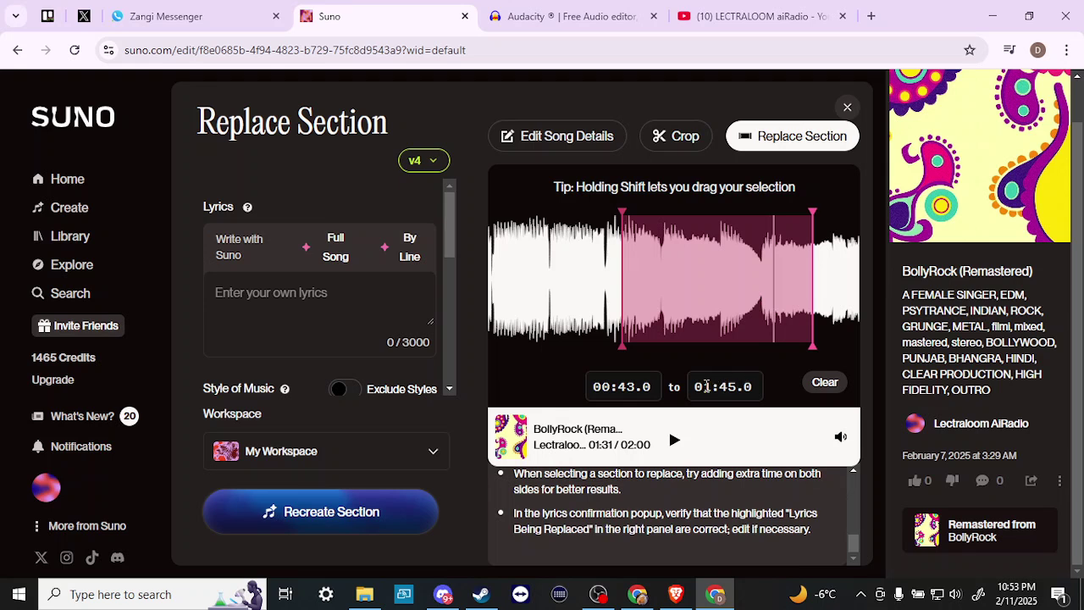
# Set the replacement selection's end time to 02:00.0 so it runs to the end of the song
pyautogui.moveTo(707, 387); pyautogui.dragTo(770, 389)
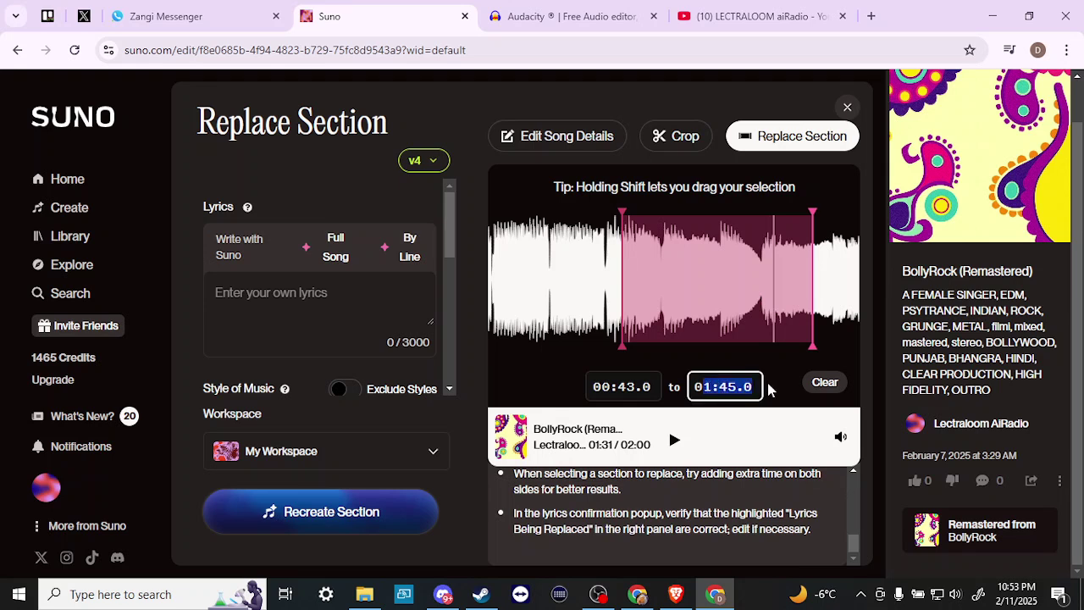
pyautogui.write('2')
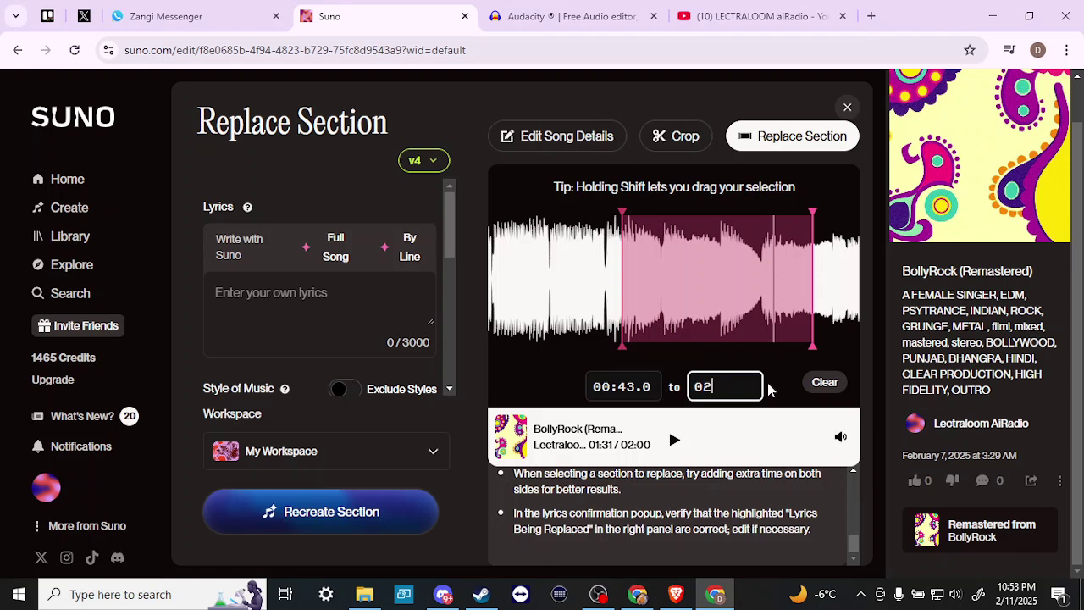
pyautogui.press('Return')
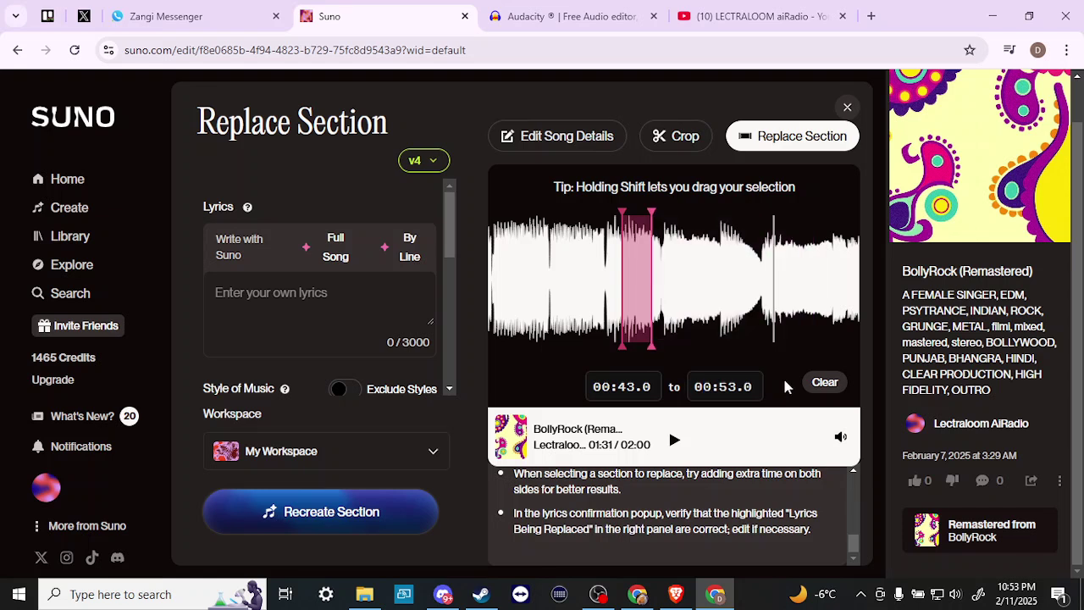
pyautogui.click(711, 387)
pyautogui.press('BackSpace')
pyautogui.write('1')
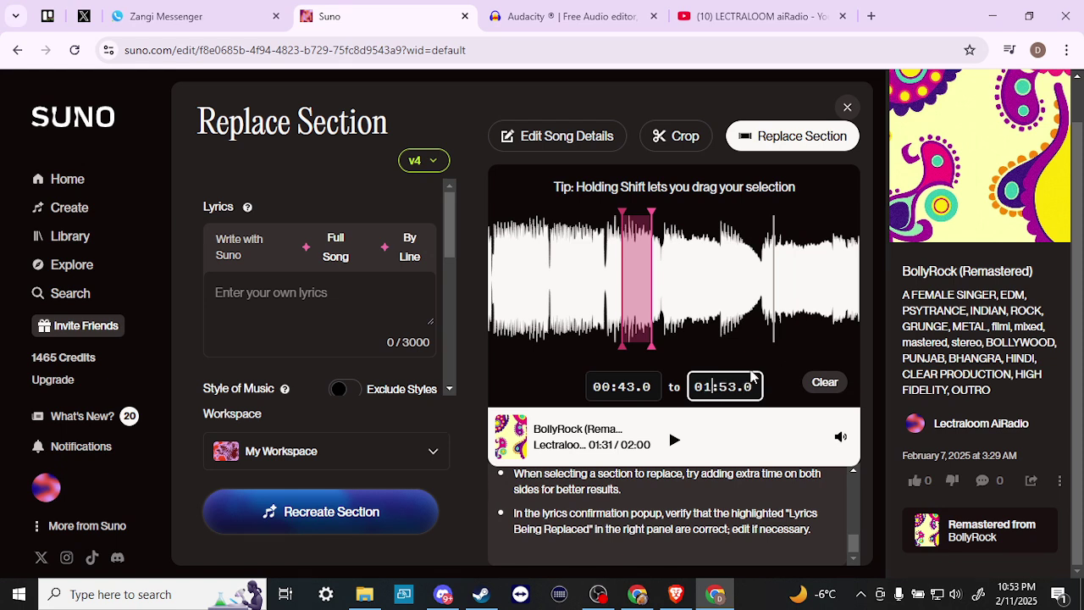
pyautogui.press('BackSpace')
pyautogui.write('2')
pyautogui.moveTo(721, 385); pyautogui.dragTo(732, 386)
pyautogui.write('00')
pyautogui.click(767, 352)
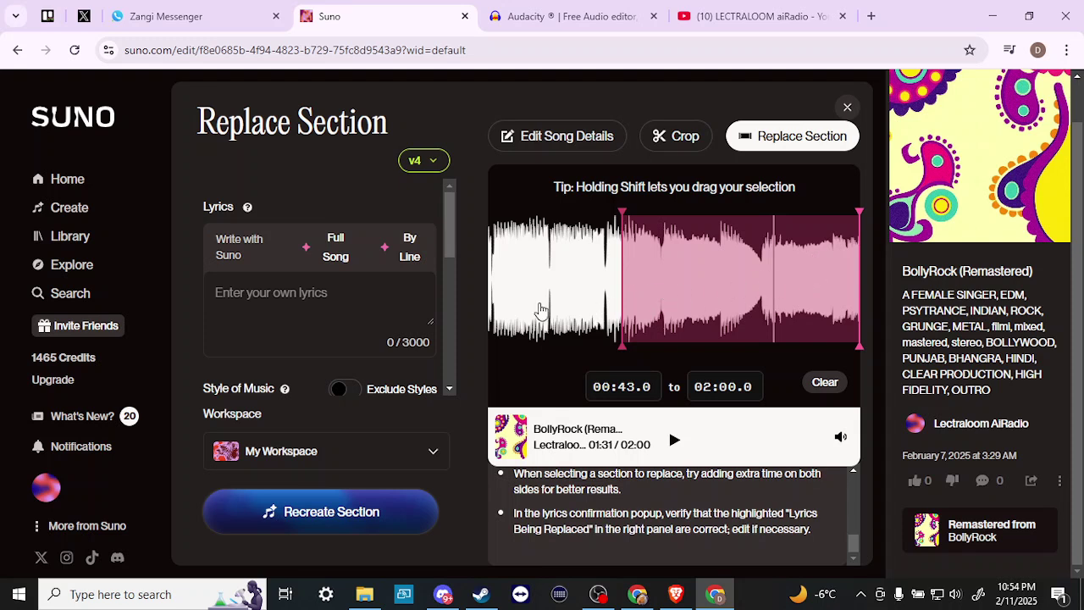
# Recreate the selected section from 00:43.0 to 02:00.0, and play the first generated version until about 00:31
pyautogui.click(349, 519)
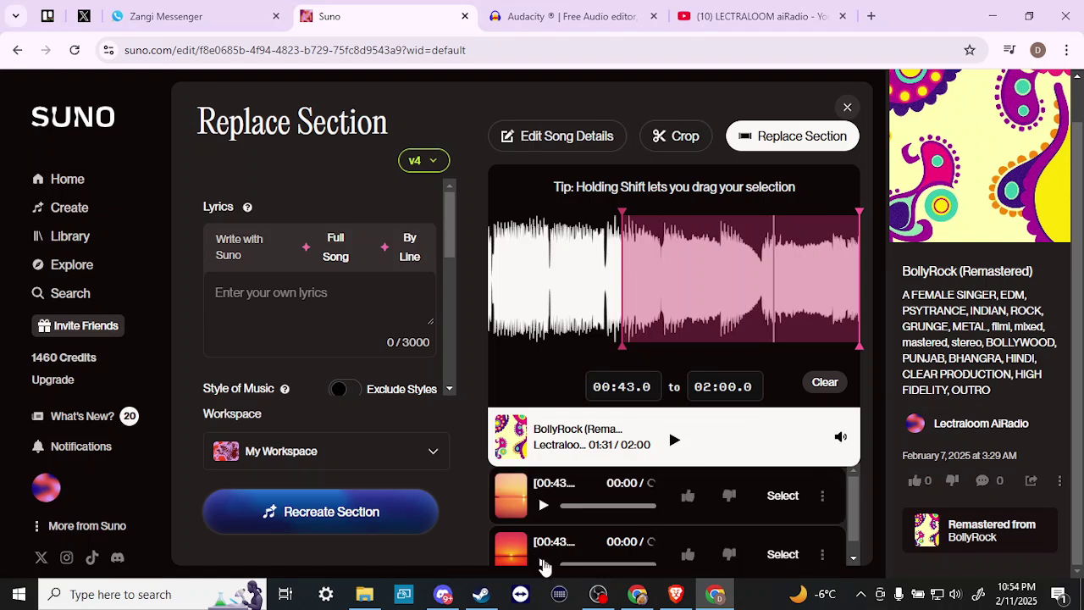
pyautogui.click(545, 506)
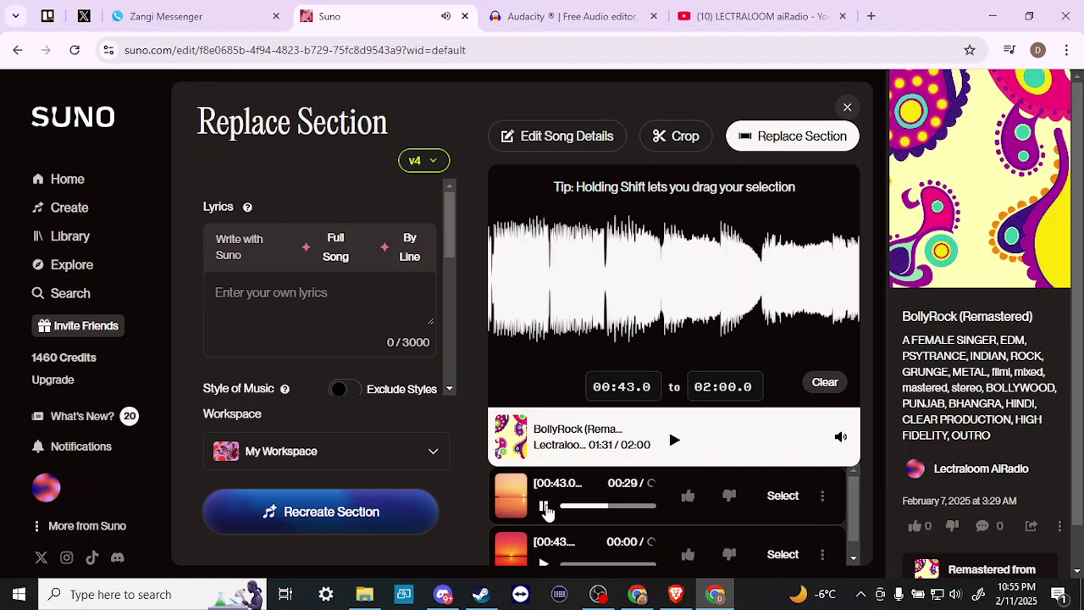
pyautogui.click(544, 506)
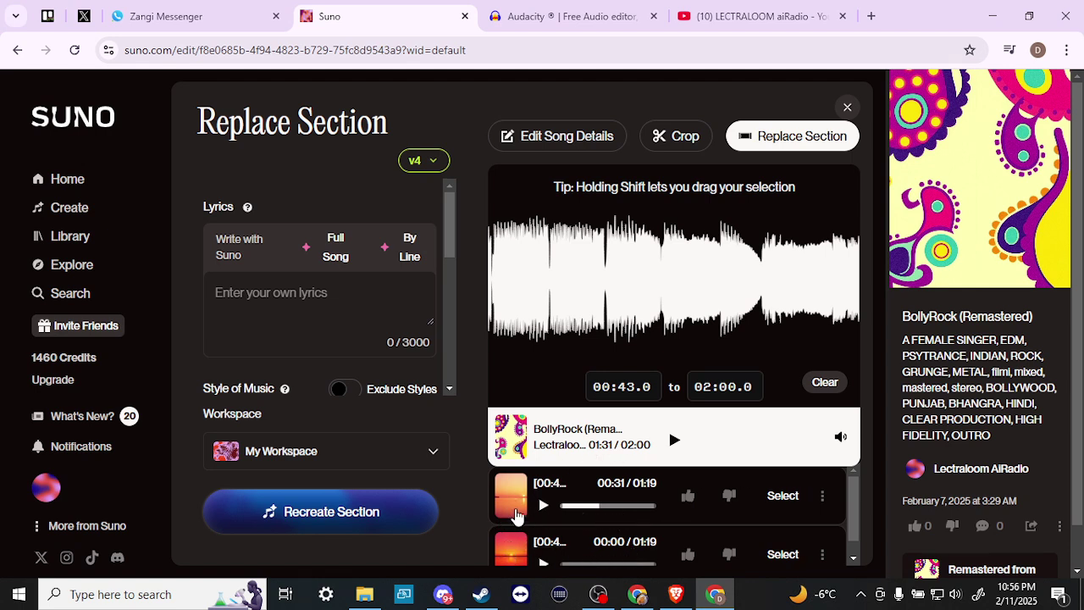
# Show the further actions for the first generated version, look at its download option, and preview the open Audacity page
pyautogui.click(822, 498)
pyautogui.moveTo(796, 389)
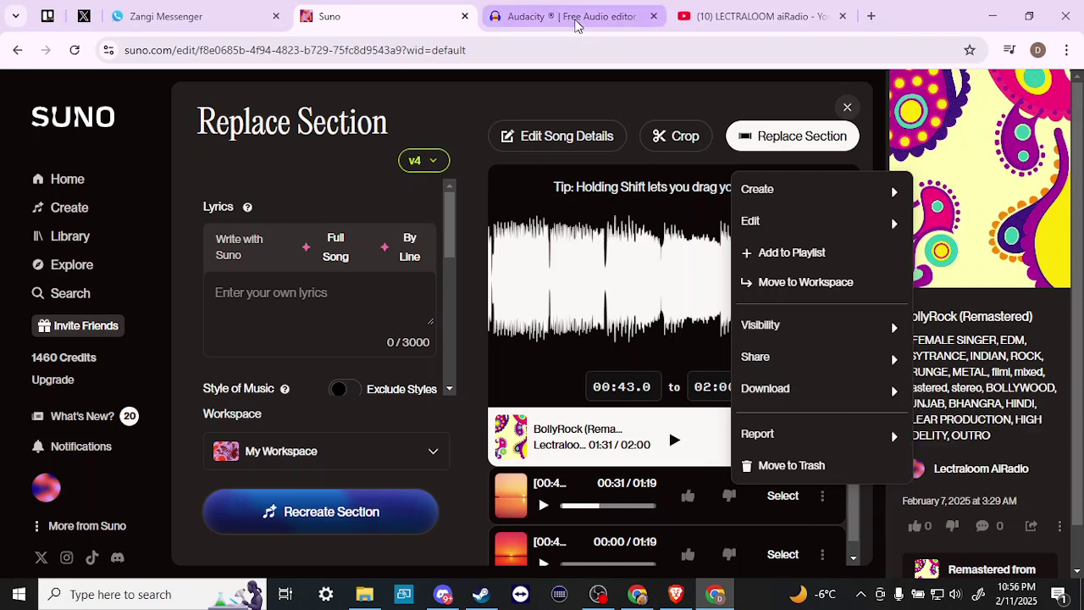
pyautogui.moveTo(574, 26)
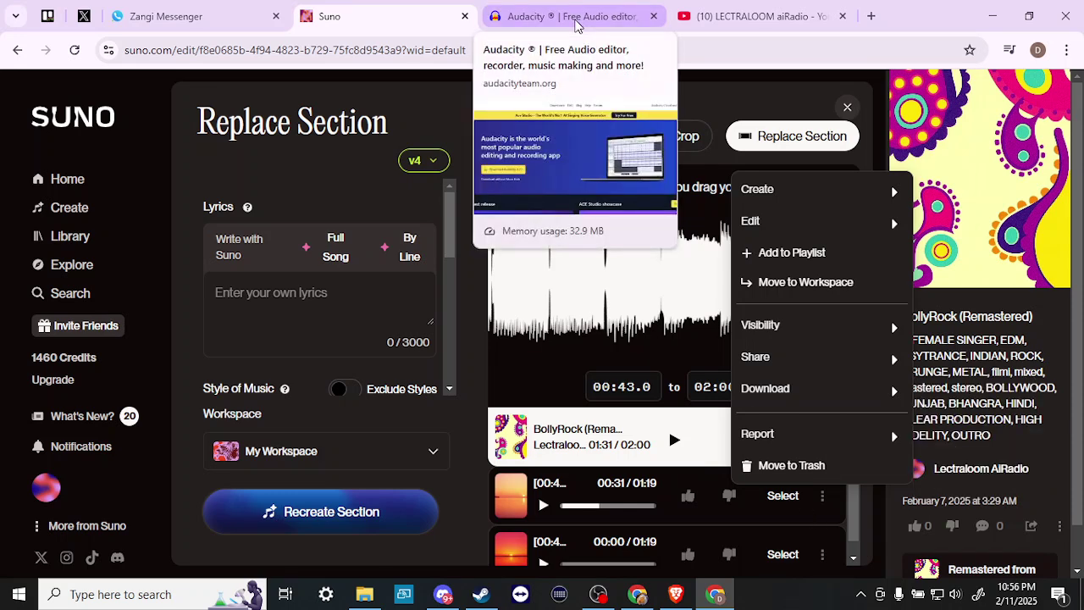